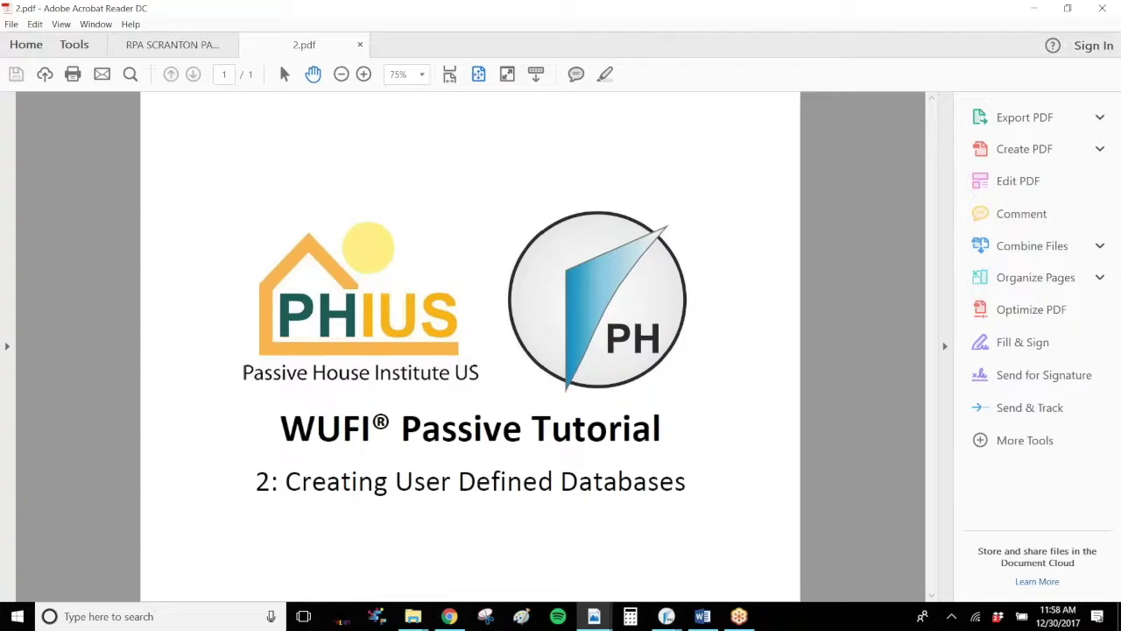
# - Bring the WUFI Passive Case 1 project window to the front and open the Database menu
pyautogui.moveTo(666, 617)
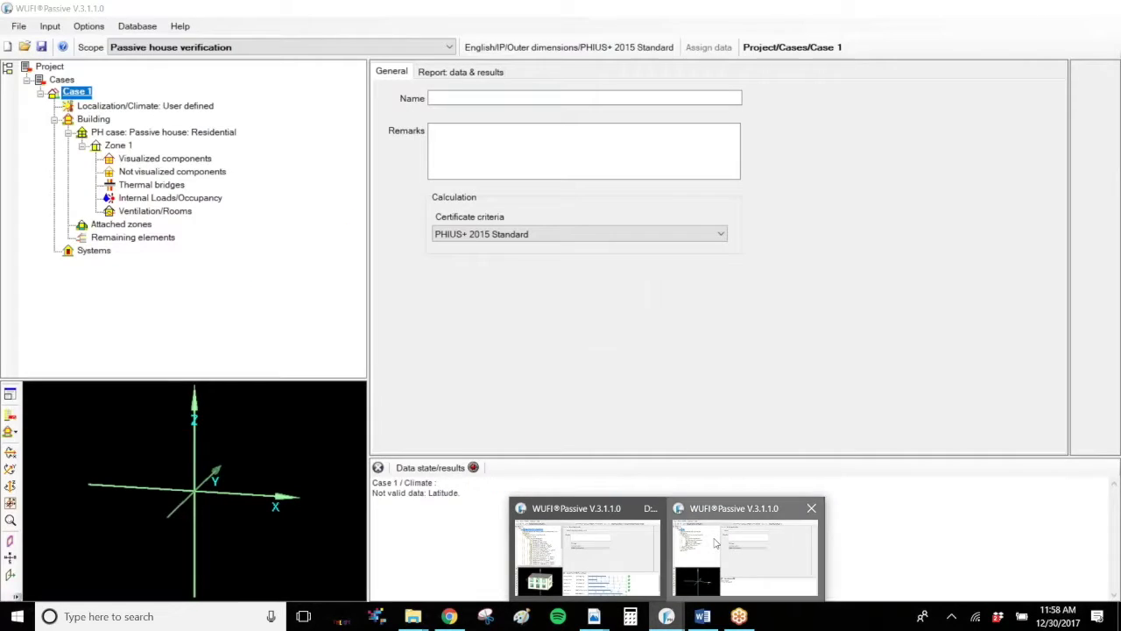
pyautogui.click(717, 543)
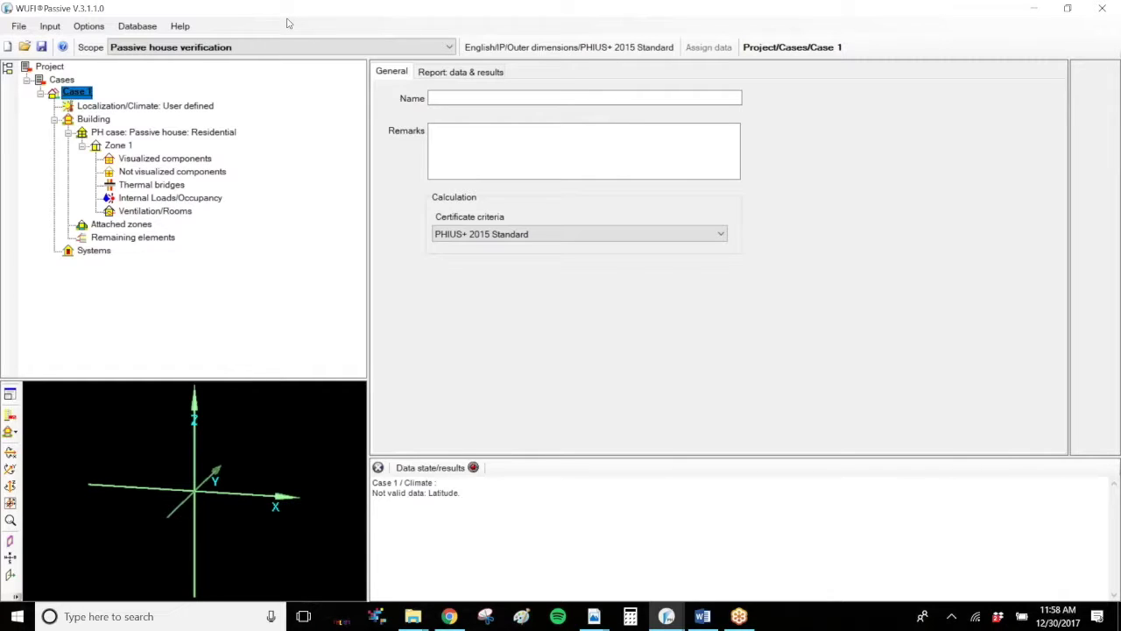
pyautogui.click(137, 27)
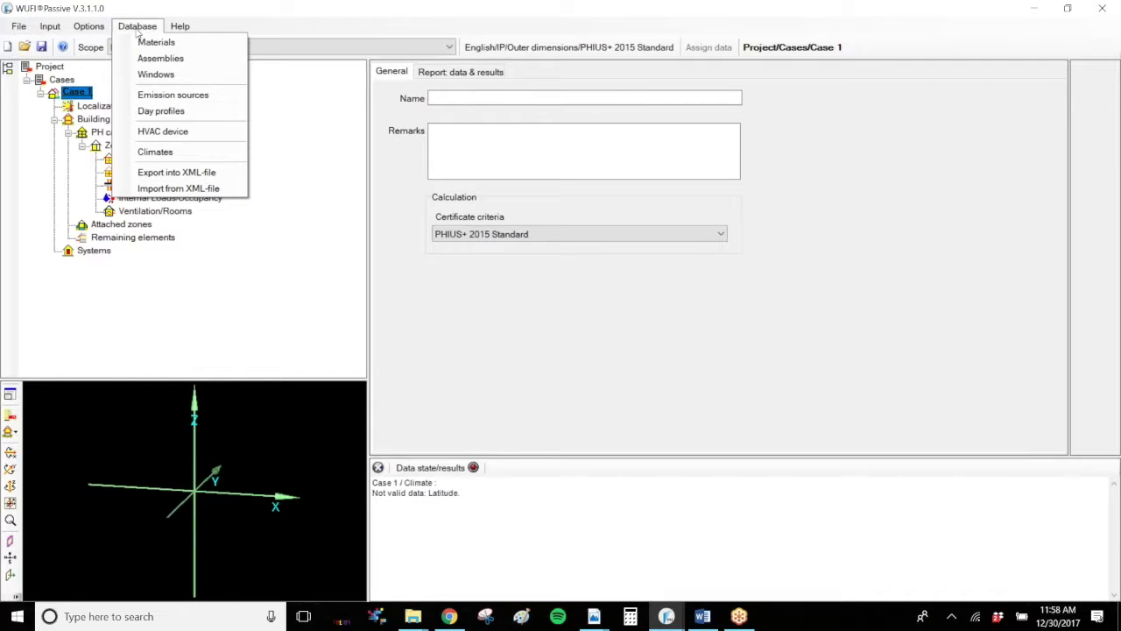
# - Open Database > Materials to list all 736 stored materials
pyautogui.click(258, 17)
pyautogui.click(158, 28)
pyautogui.click(158, 28)
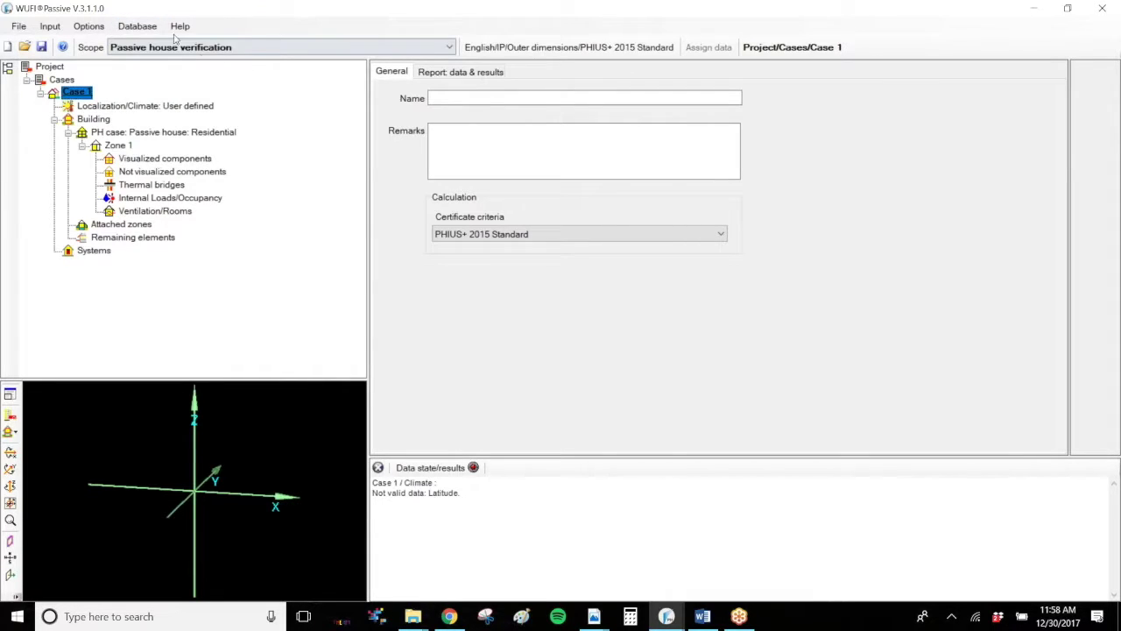
pyautogui.click(143, 28)
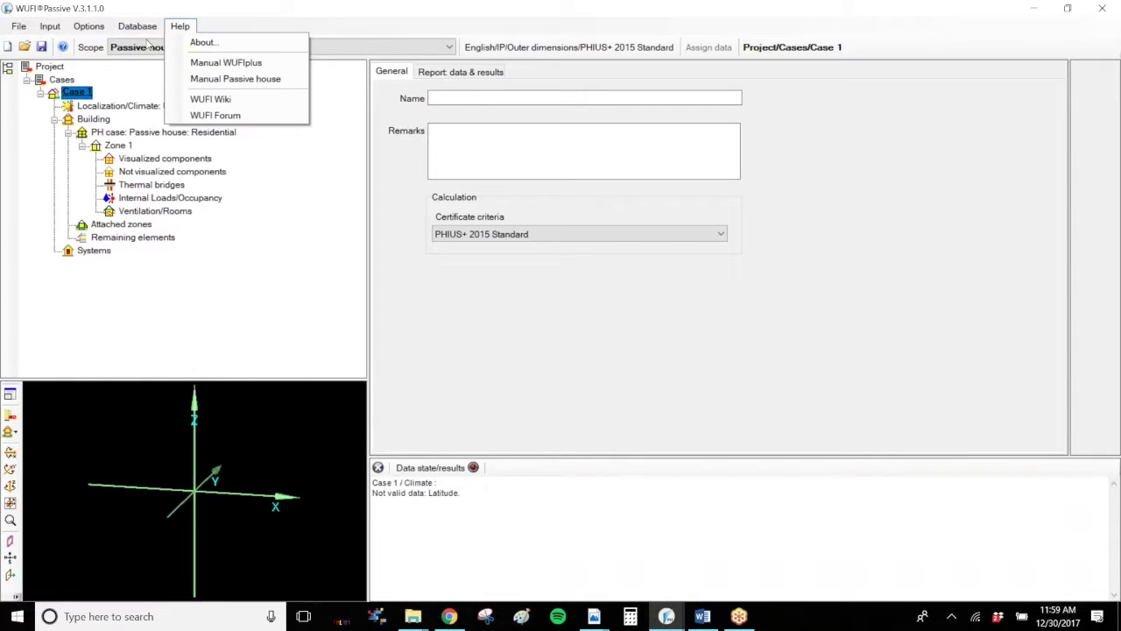
pyautogui.click(156, 43)
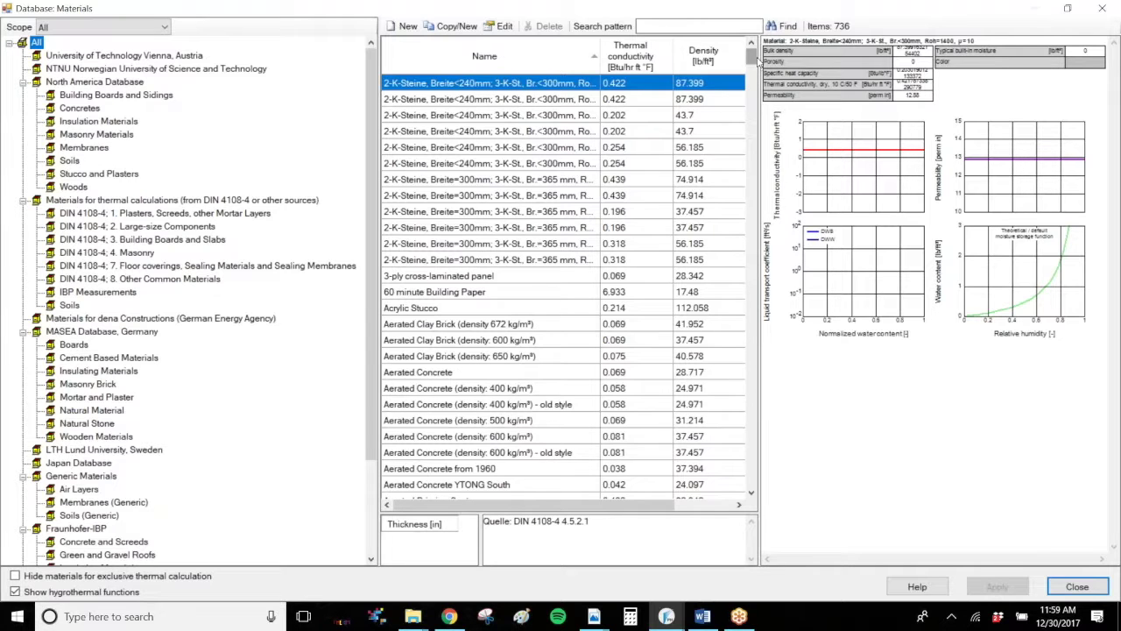
# - Browse the material list, viewing 2-K-Steine and Aerated Concrete 400 and 600 kg/m³ entries
pyautogui.click(754, 105)
pyautogui.scroll(-20, 753, 105)
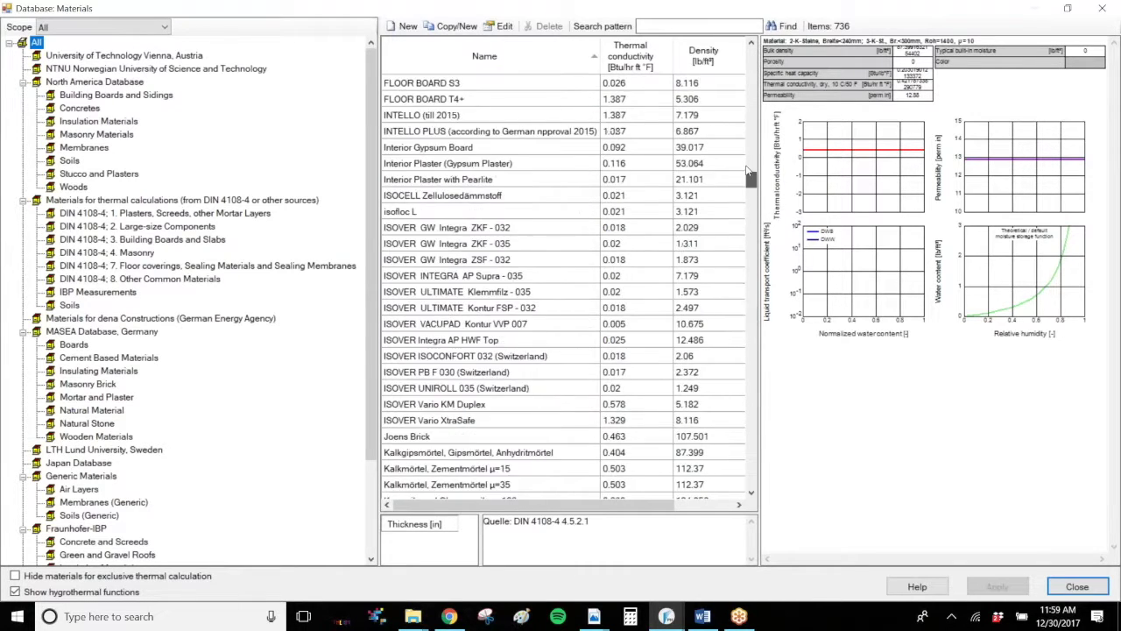
pyautogui.press('Home')
pyautogui.click(613, 195)
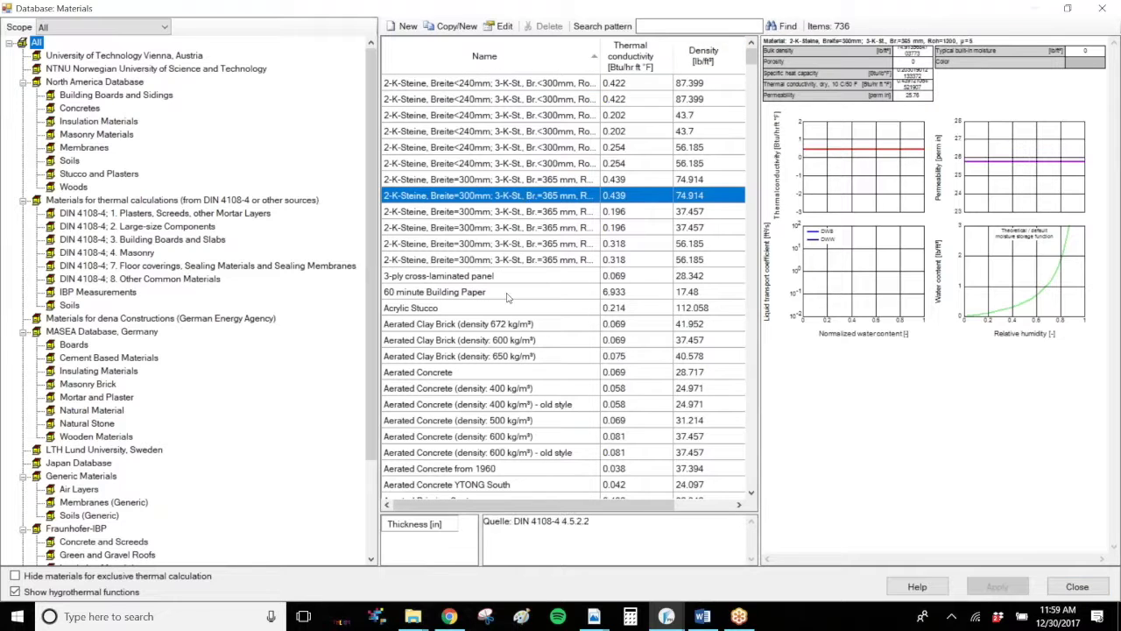
pyautogui.click(482, 388)
pyautogui.click(478, 438)
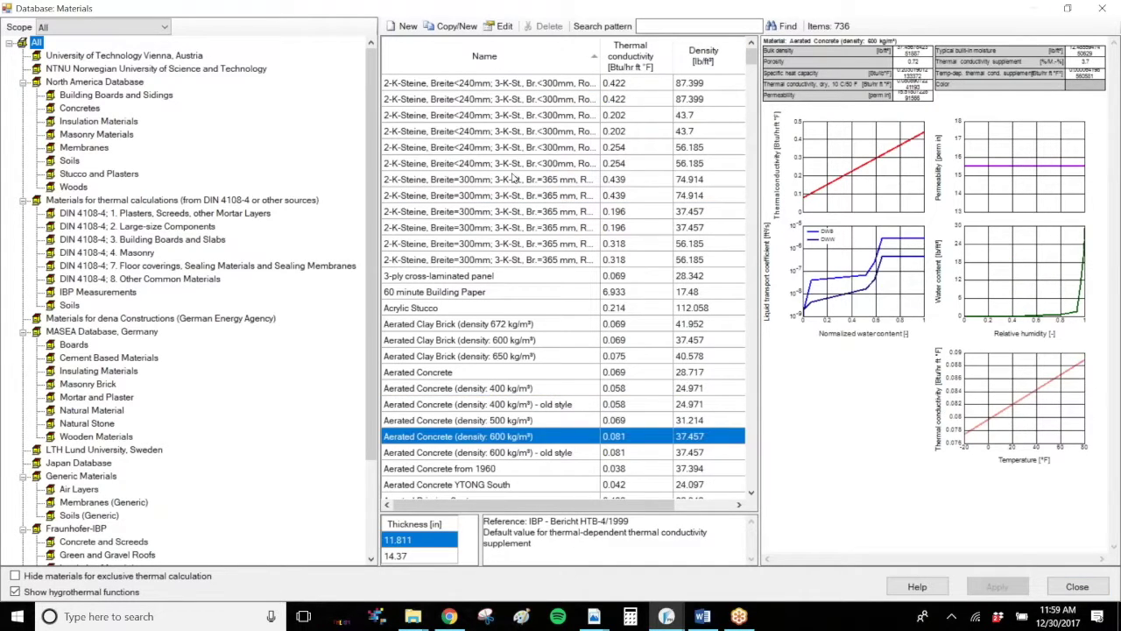
pyautogui.click(512, 166)
# - Browse the North America, DIN 4108-4 and IBP Measurements catalogues, then show all materials again
pyautogui.click(76, 80)
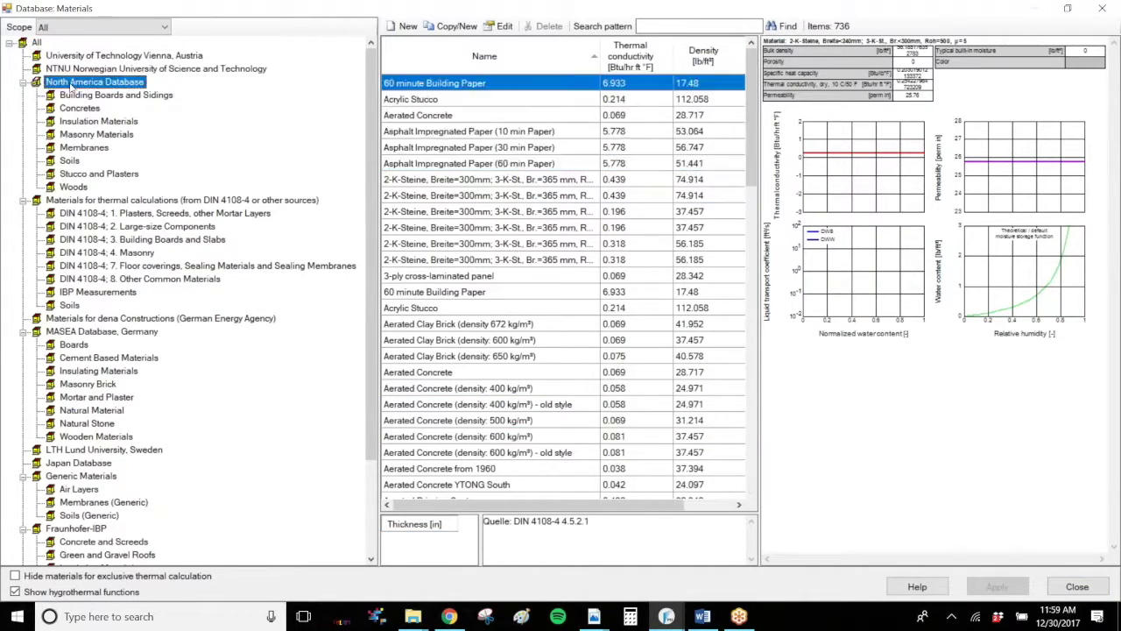
pyautogui.click(137, 226)
pyautogui.click(98, 291)
pyautogui.click(36, 43)
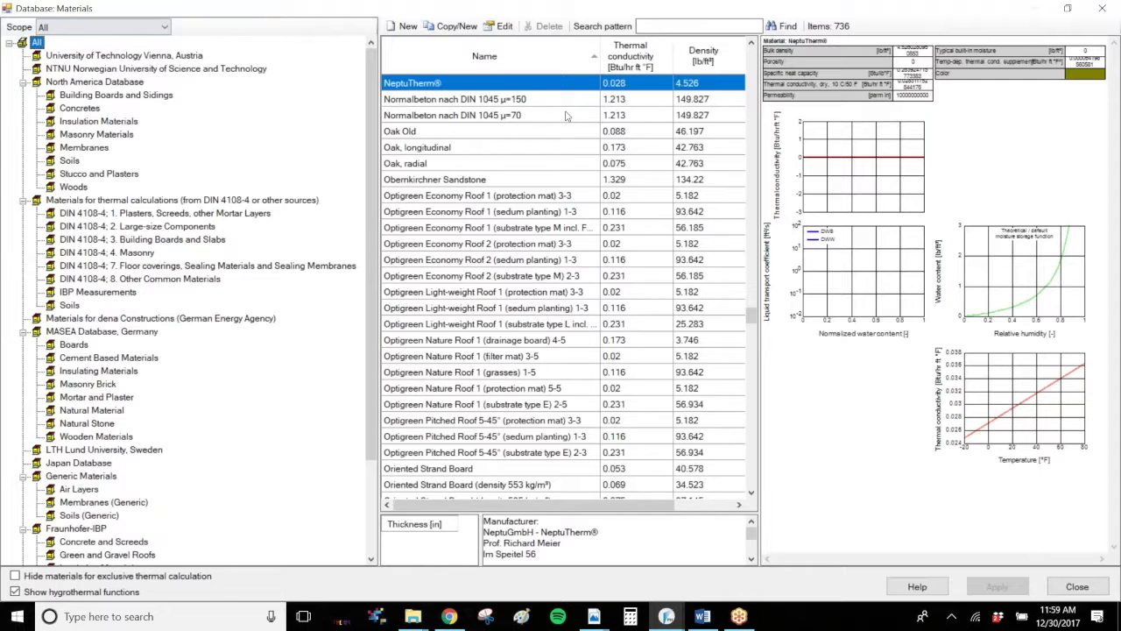
pyautogui.moveTo(754, 316); pyautogui.dragTo(752, 48)
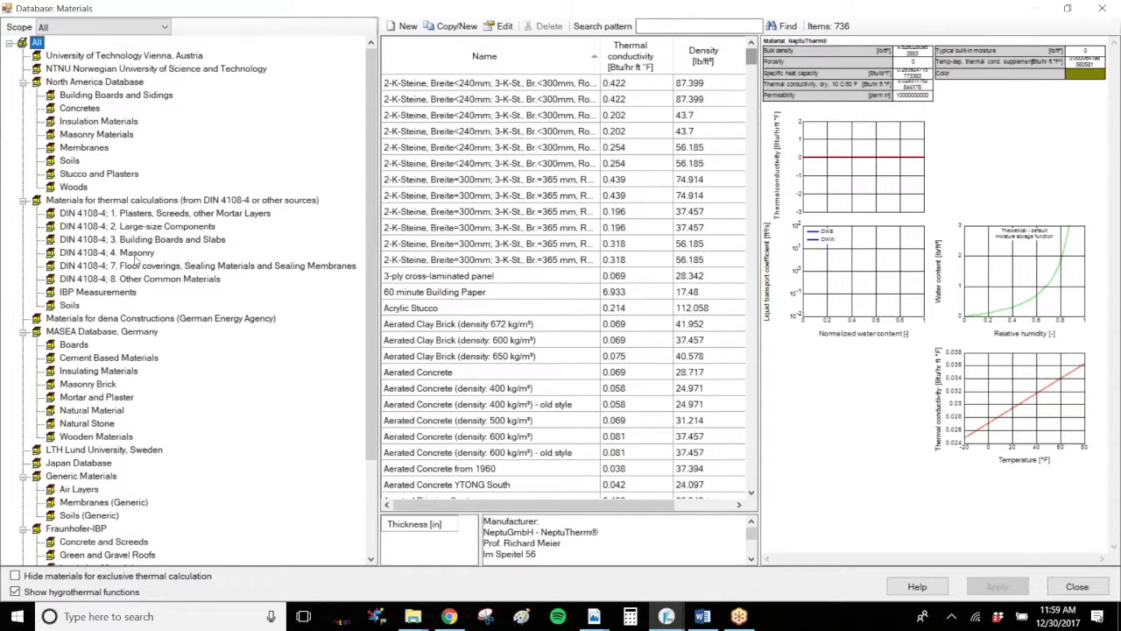
# - Browse the MASEA Germany sub-catalogues, then set the Scope to User defined
pyautogui.click(76, 335)
pyautogui.click(72, 347)
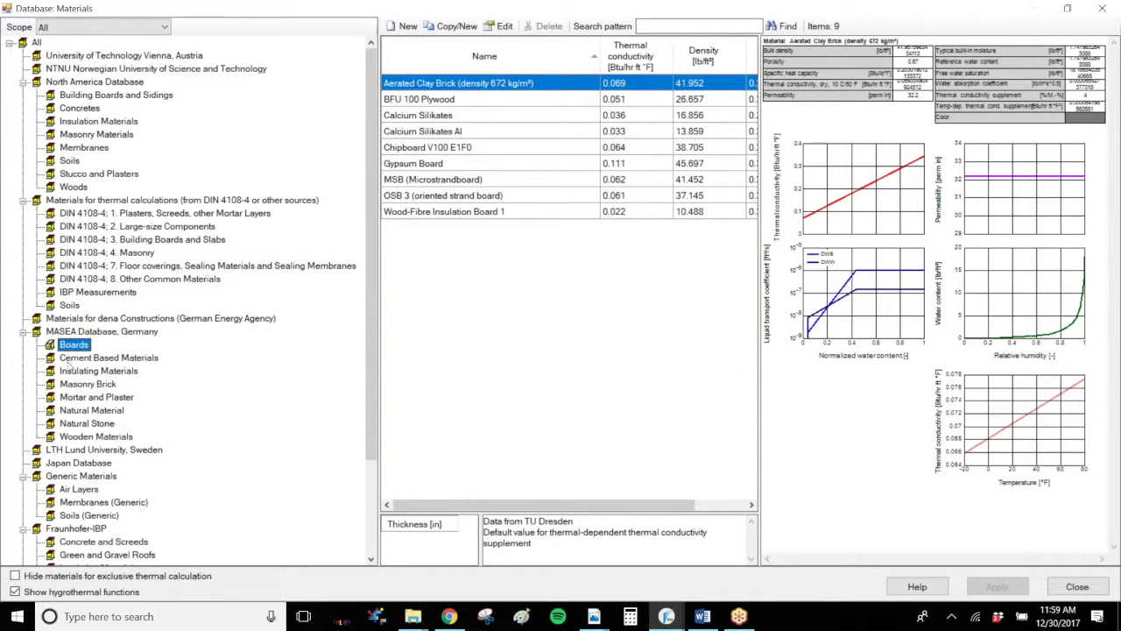
pyautogui.click(68, 359)
pyautogui.click(74, 372)
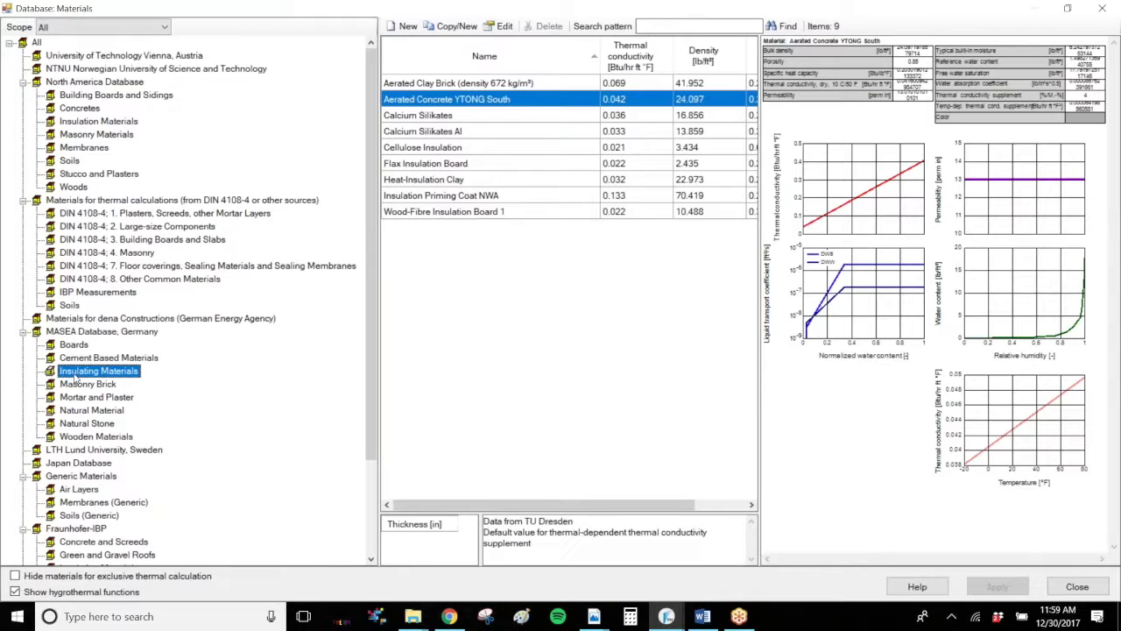
pyautogui.click(72, 386)
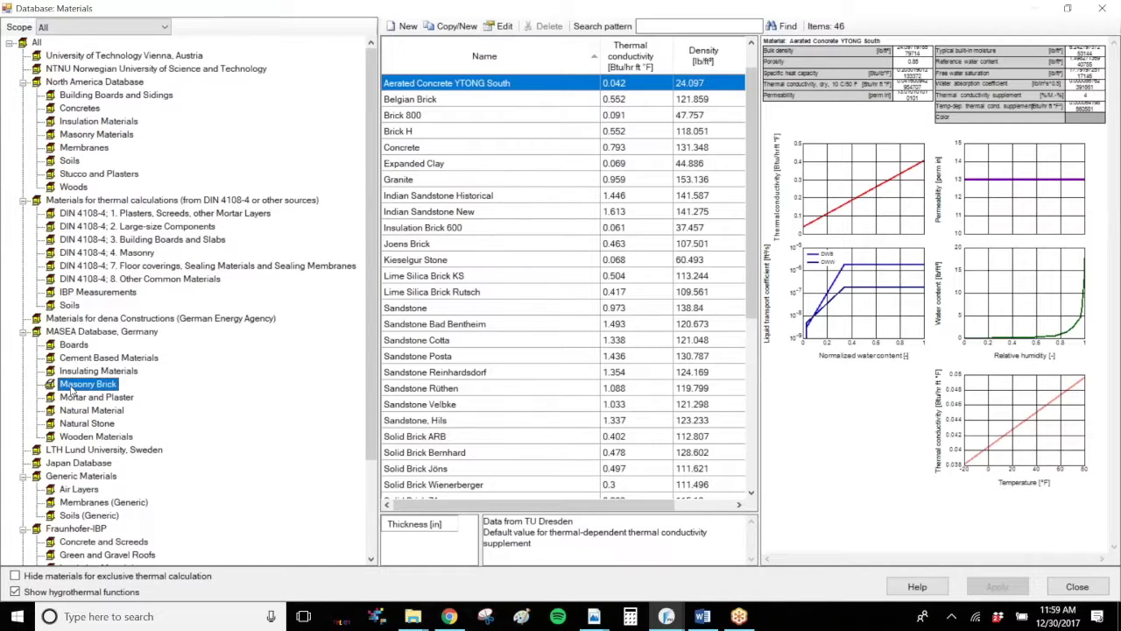
pyautogui.click(35, 42)
pyautogui.click(146, 30)
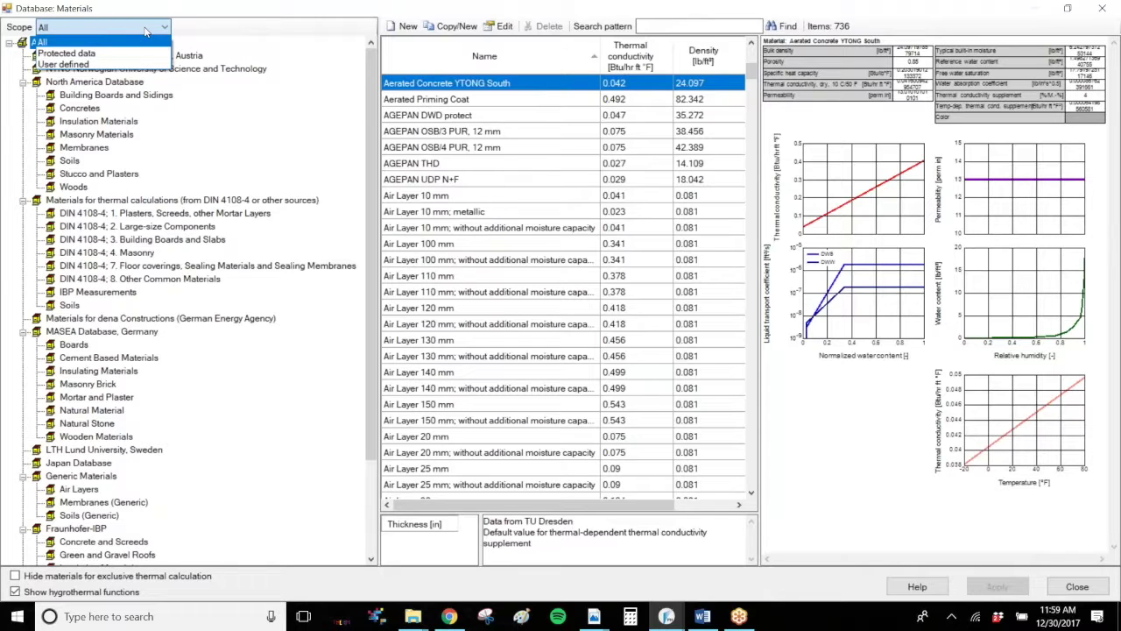
pyautogui.click(104, 67)
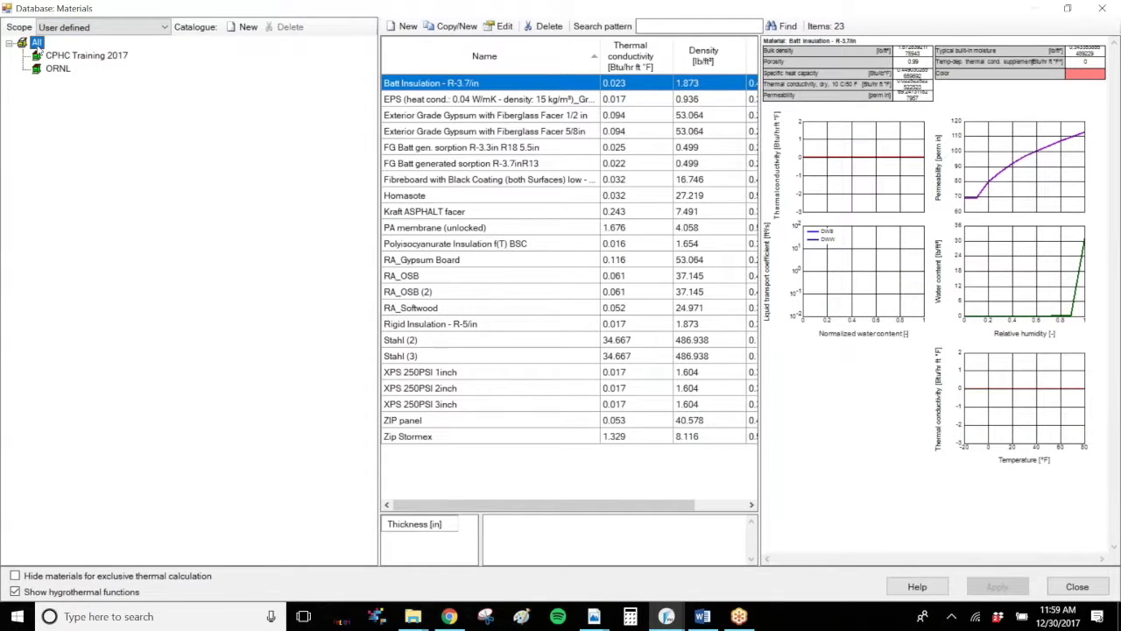
# - Create a new user-defined materials catalogue named 'WUFI Passive Tutorial'
pyautogui.click(246, 27)
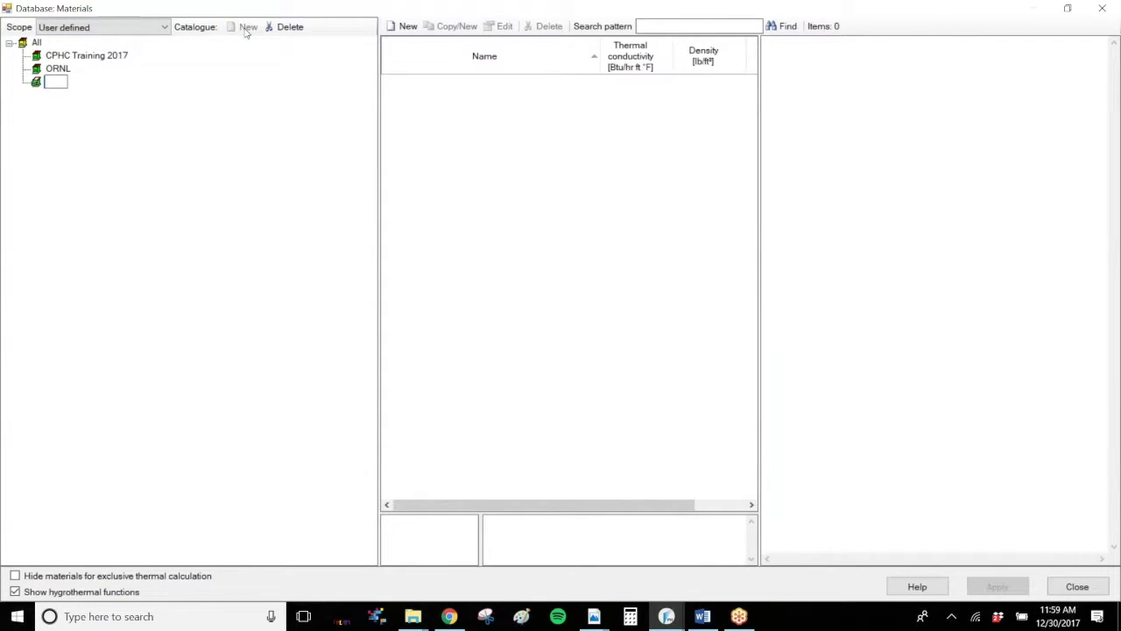
pyautogui.write('WUFI Pasive')
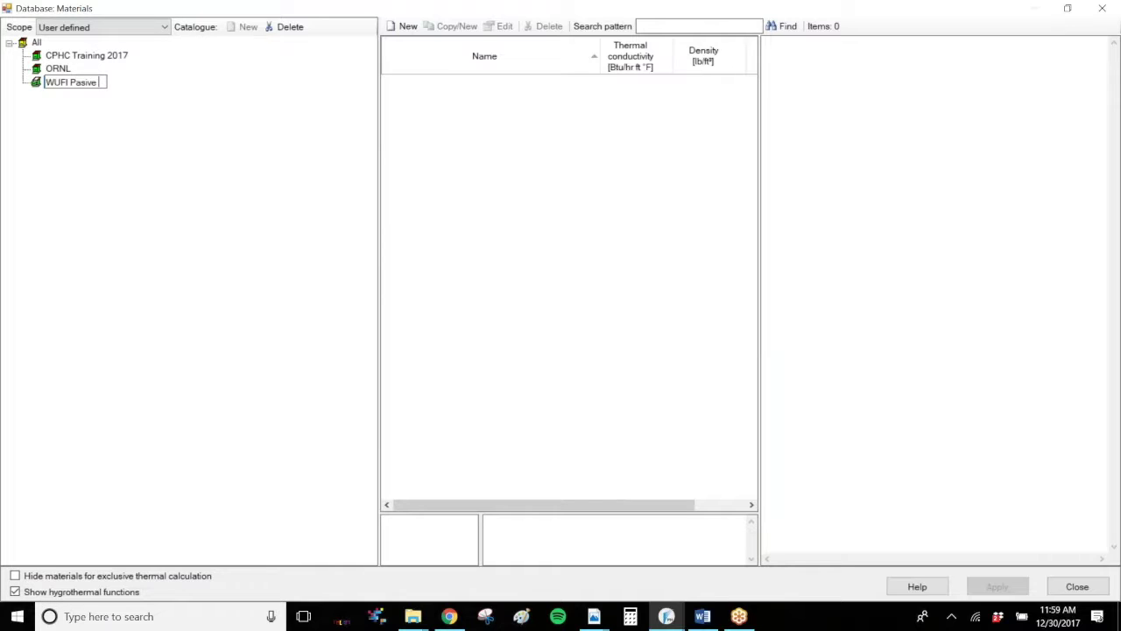
pyautogui.press('BackSpace')
pyautogui.press('BackSpace')
pyautogui.press('BackSpace')
pyautogui.press('BackSpace')
pyautogui.write('sive Tutorial')
pyautogui.press('Return')
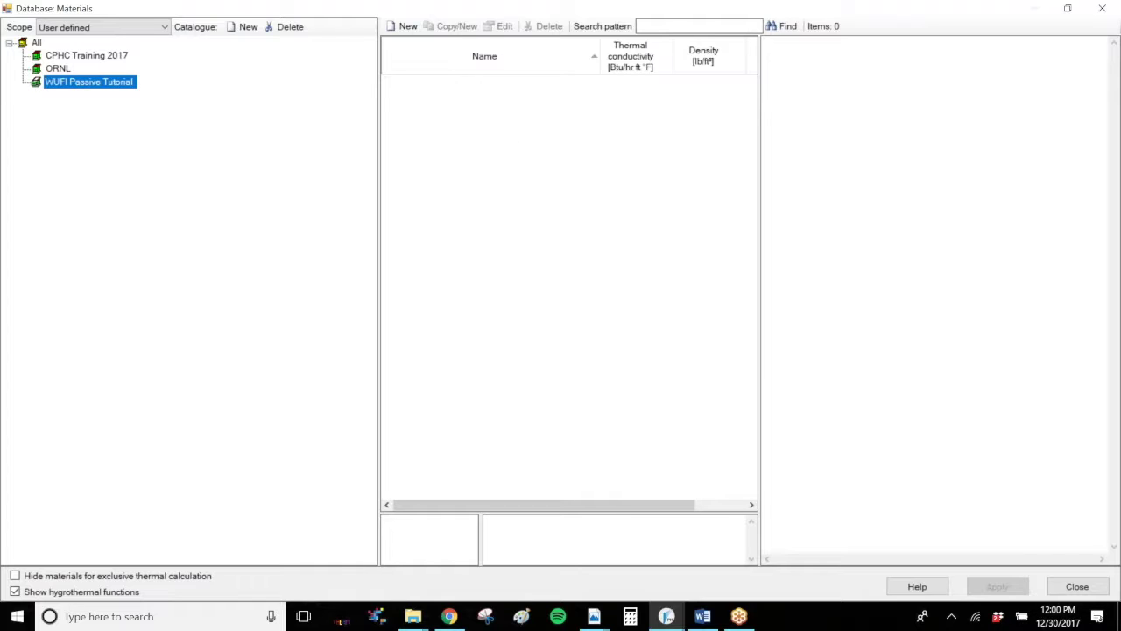
# - Compare the CPHC Training 2017 catalogue with the empty WUFI Passive Tutorial catalogue
pyautogui.click(63, 61)
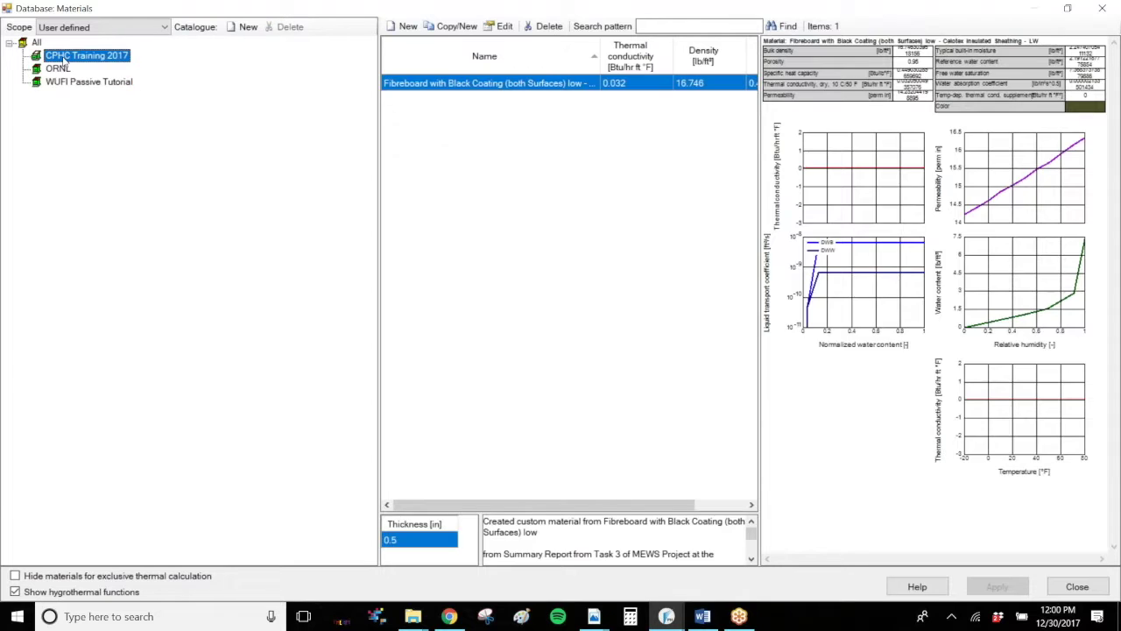
pyautogui.click(54, 82)
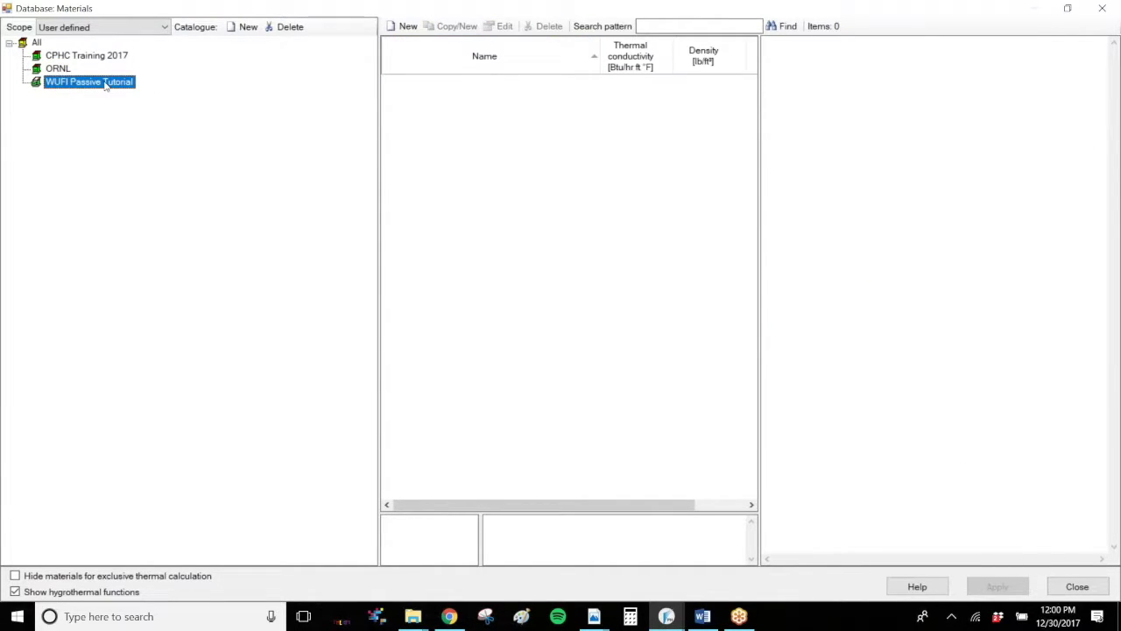
pyautogui.click(162, 28)
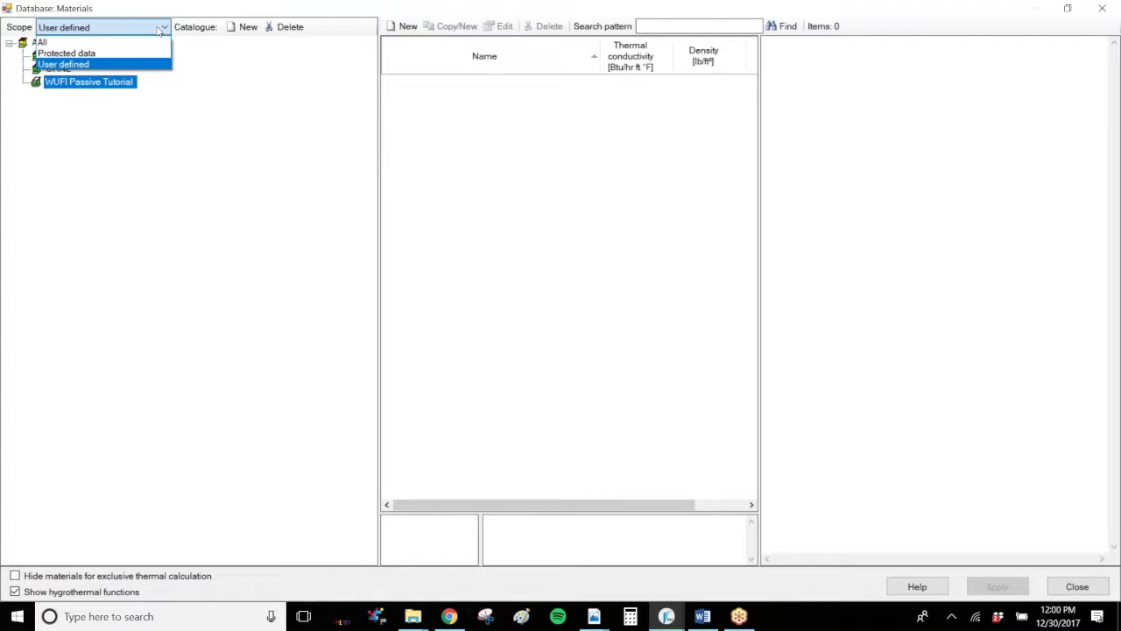
# - Set the Scope to All and browse the Building Boards and Sidings materials
pyautogui.click(124, 46)
pyautogui.moveTo(363, 184); pyautogui.dragTo(369, 96)
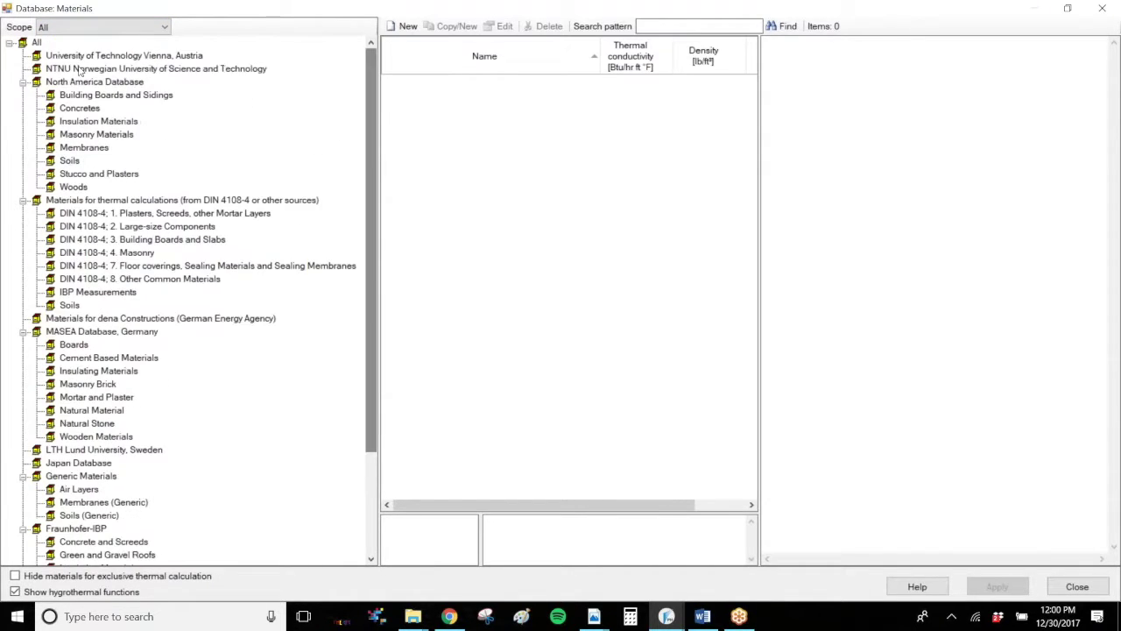
pyautogui.click(75, 96)
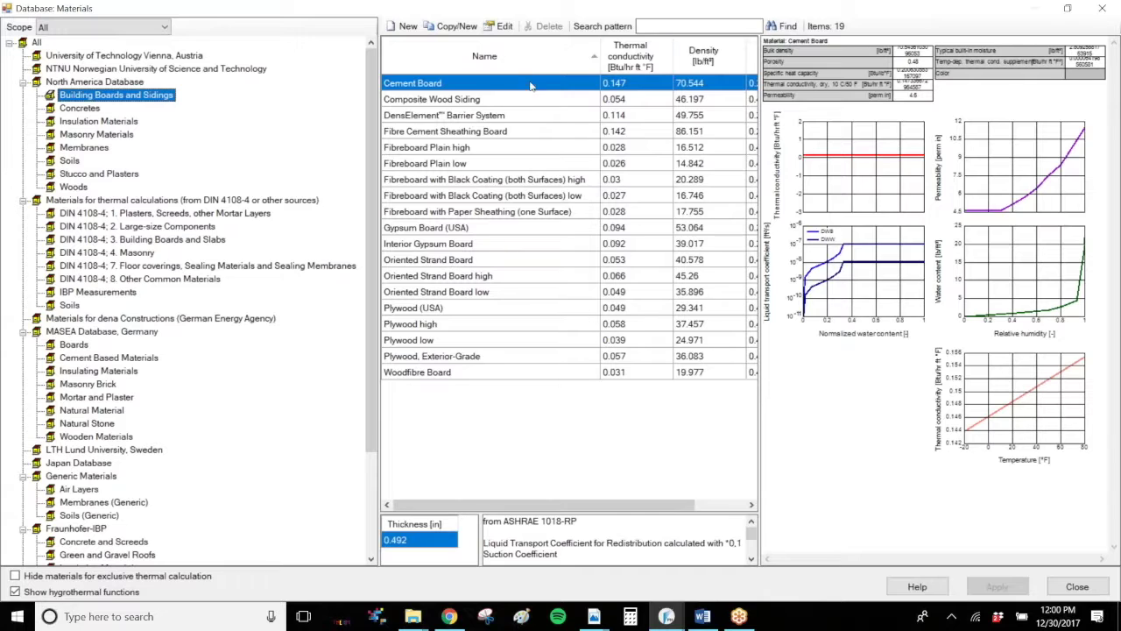
# - Search all databases for 'eps' and copy the EPS 30 kg/m³ entry as a new material
pyautogui.click(673, 27)
pyautogui.write('eps')
pyautogui.press('Return')
pyautogui.click(36, 42)
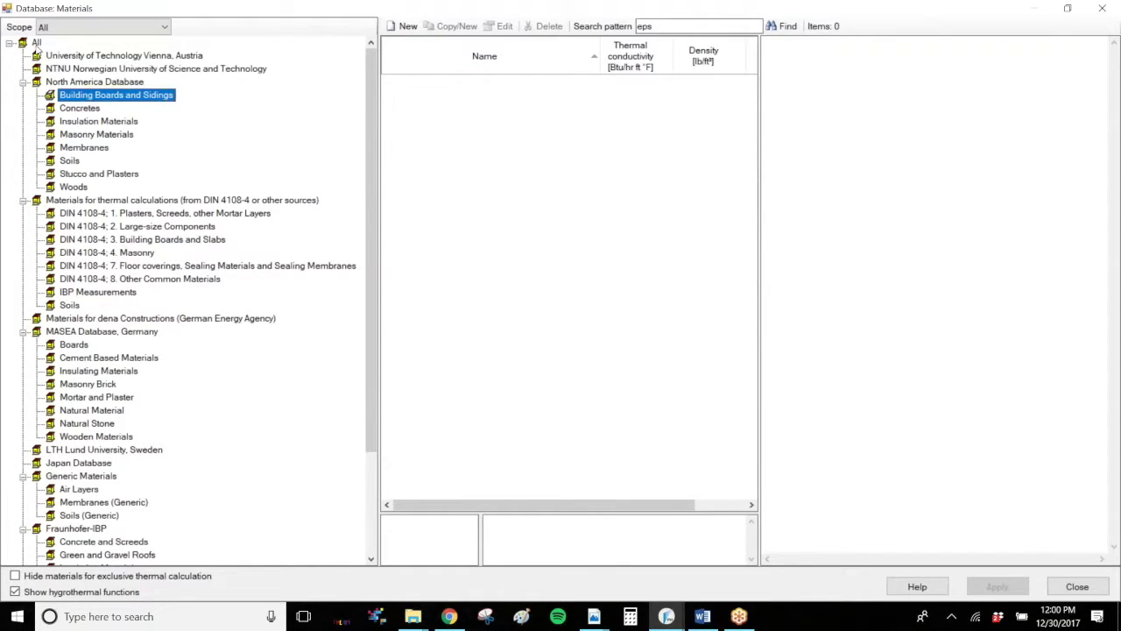
pyautogui.click(527, 102)
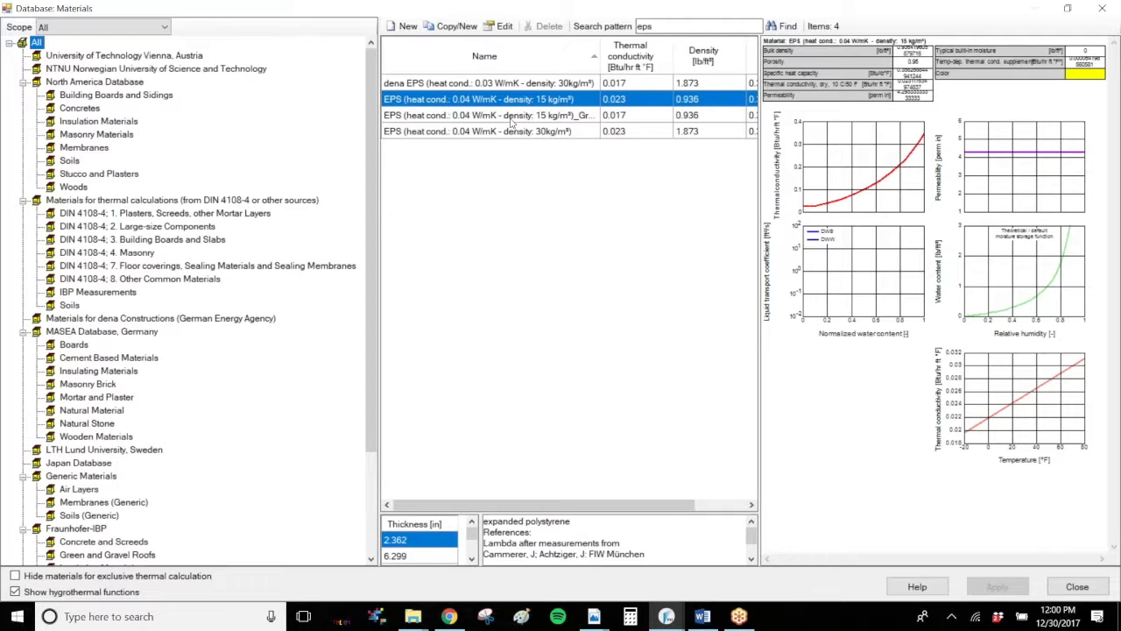
pyautogui.click(512, 119)
pyautogui.click(493, 133)
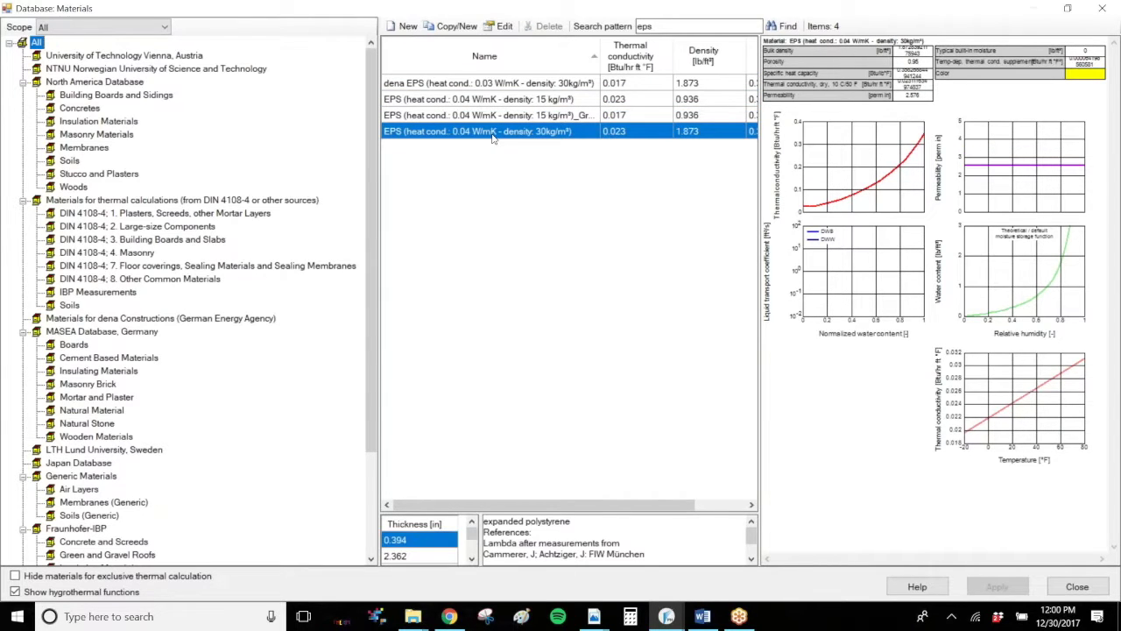
pyautogui.click(456, 26)
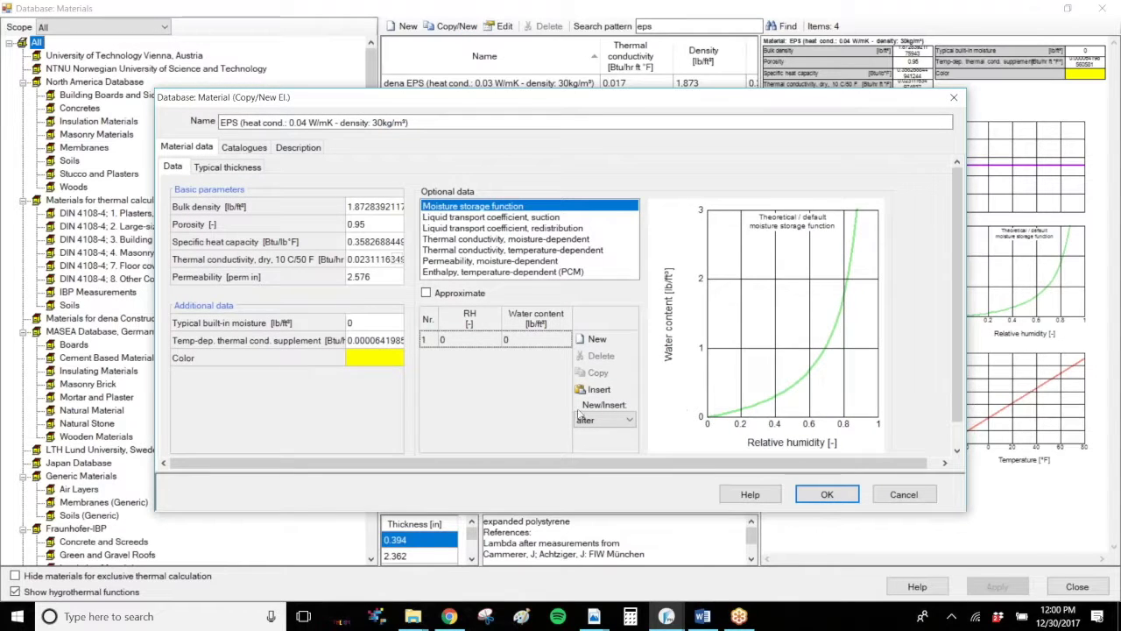
# - Review the copy's liquid transport, thermal conductivity and typical thickness data
pyautogui.click(461, 216)
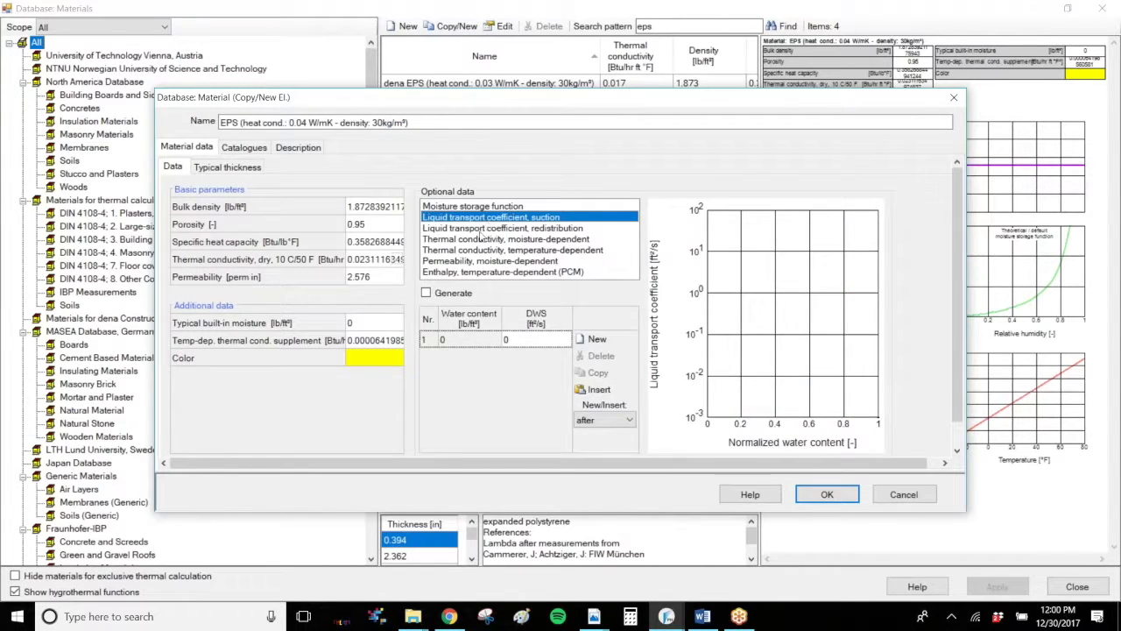
pyautogui.click(478, 250)
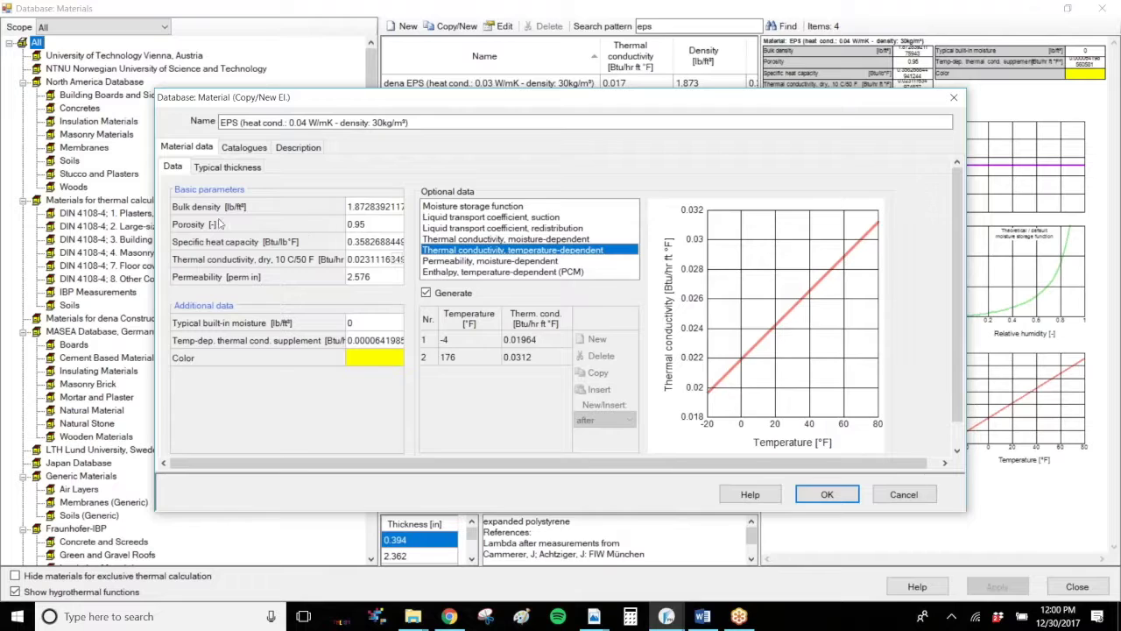
pyautogui.click(226, 166)
pyautogui.click(181, 166)
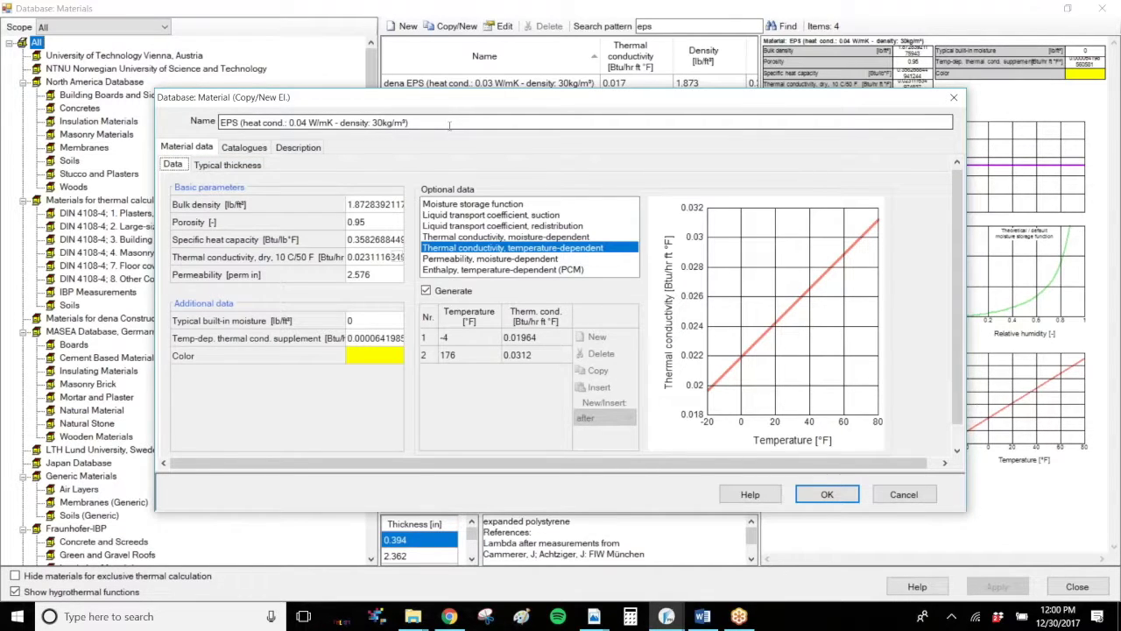
# - Set dry thermal conductivity to R-4 per inch, append '_LW' to the name, and save
pyautogui.click(289, 258)
pyautogui.click(389, 257)
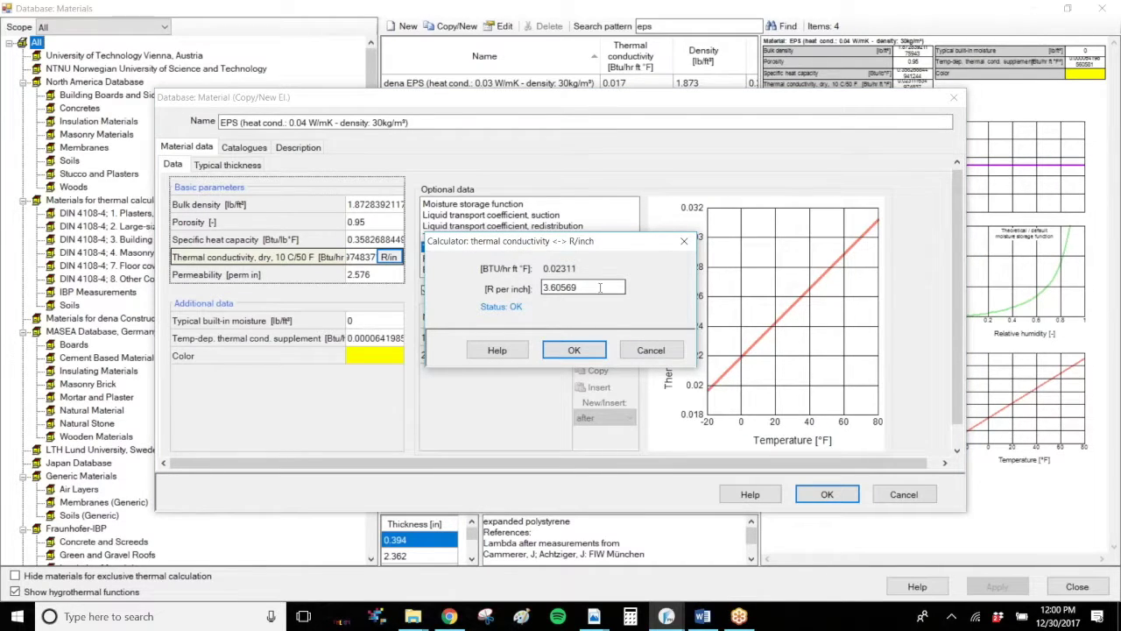
pyautogui.moveTo(600, 287); pyautogui.dragTo(531, 288)
pyautogui.write('4')
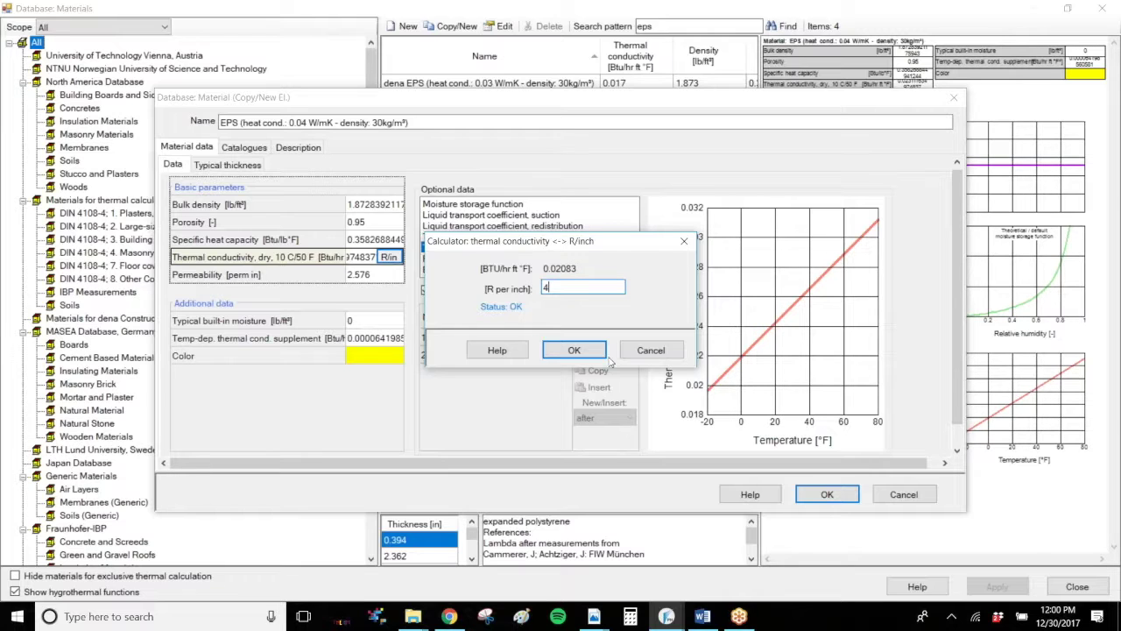
pyautogui.click(573, 349)
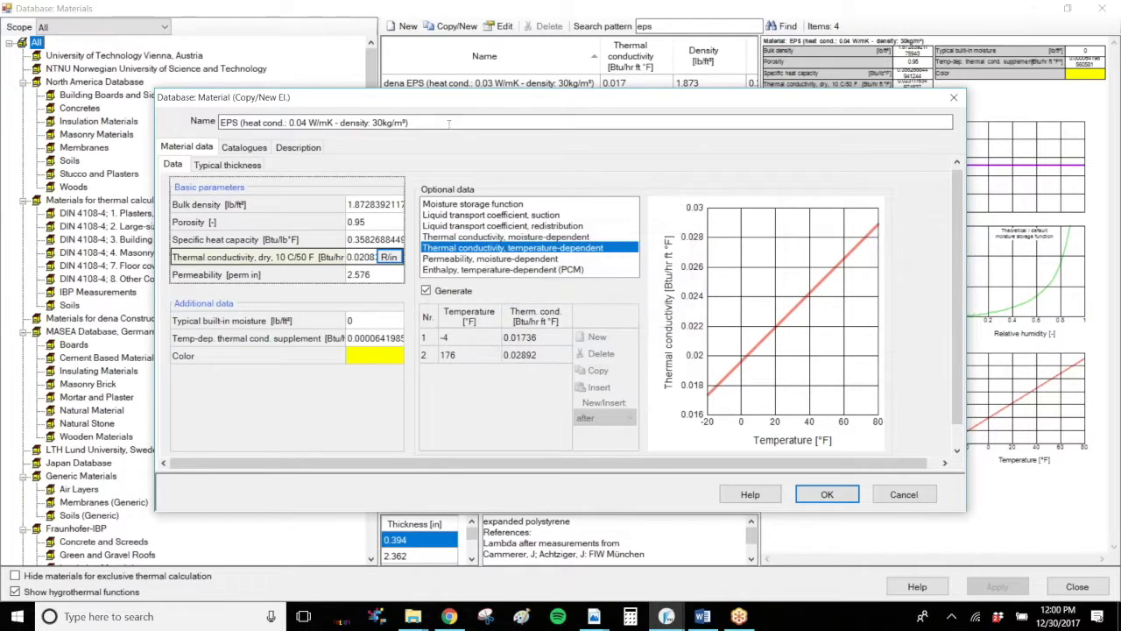
pyautogui.write('_LW R-4/in')
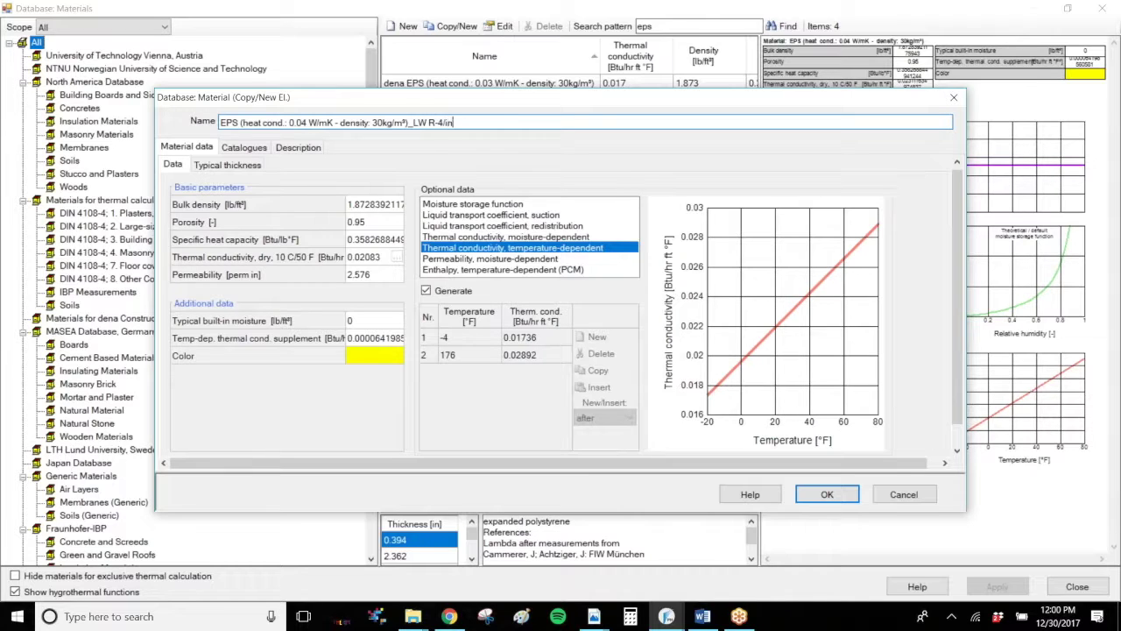
pyautogui.click(828, 495)
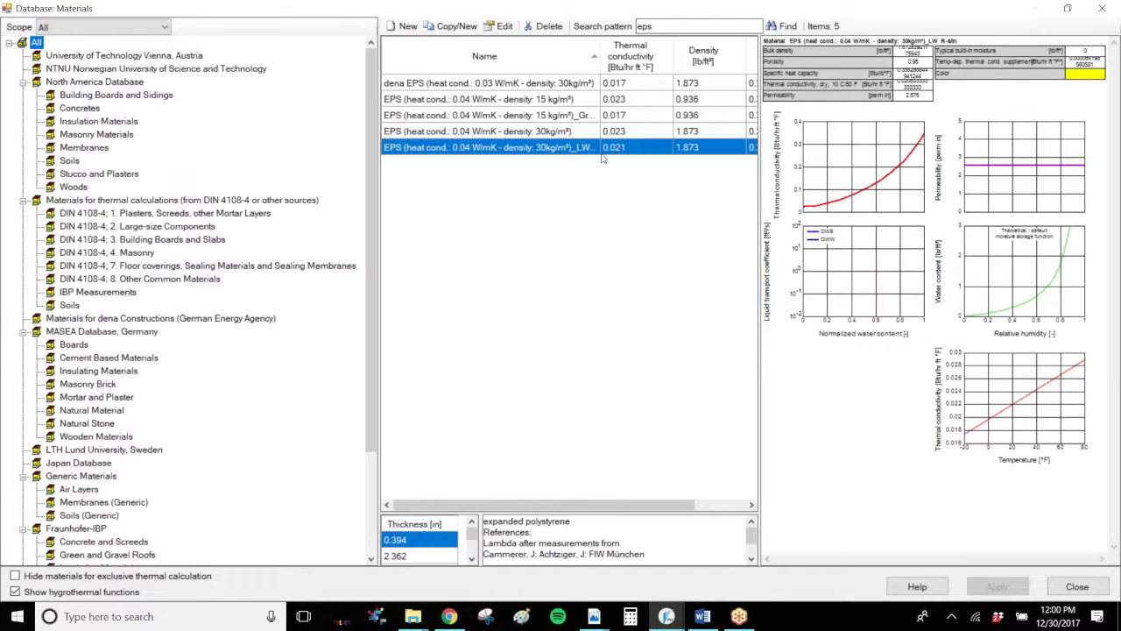
# - Edit the new EPS material and assign it to the WUFI Passive Tutorial catalogue
pyautogui.click(505, 26)
pyautogui.click(243, 147)
pyautogui.click(197, 224)
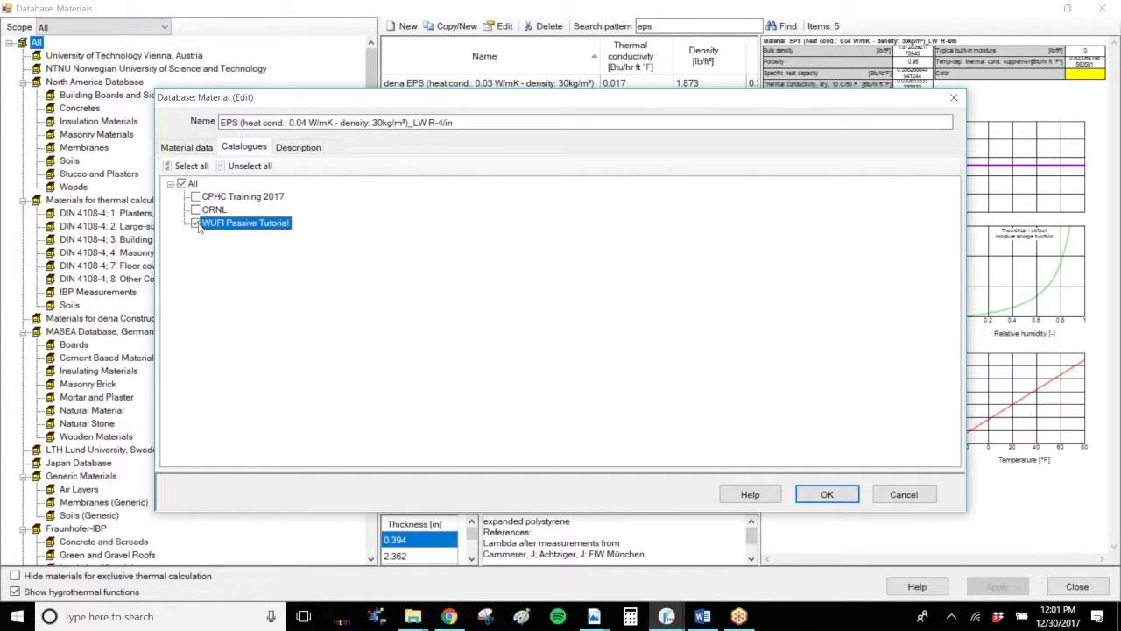
pyautogui.click(205, 149)
pyautogui.click(235, 149)
pyautogui.click(298, 147)
pyautogui.click(261, 149)
# - Add a new 'EPS' line to the material's description and save the edits
pyautogui.click(298, 148)
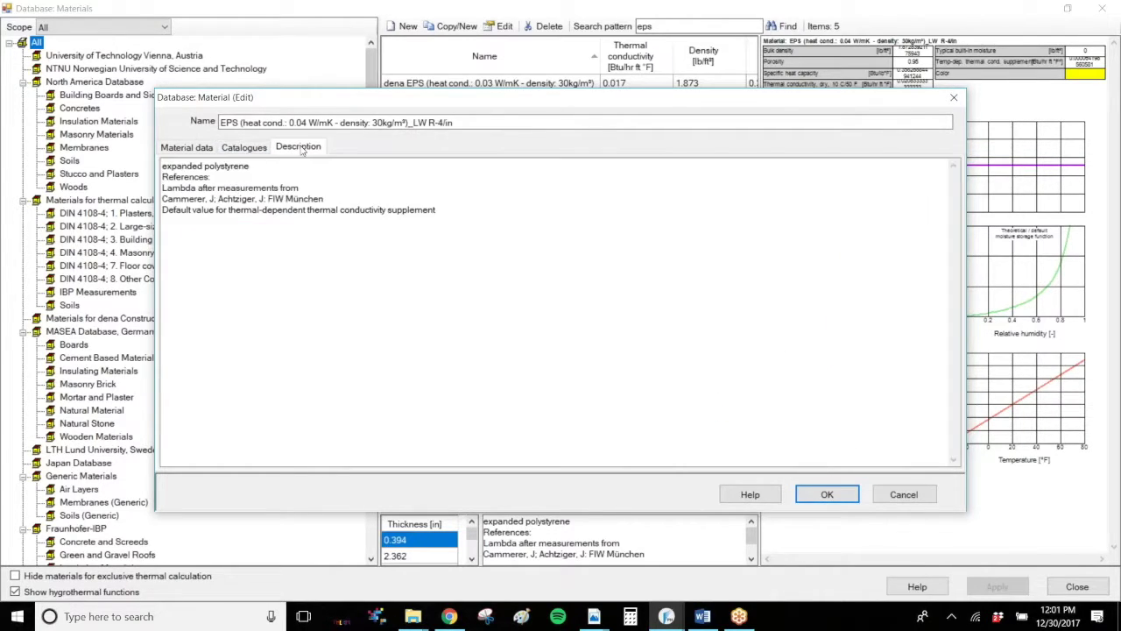
pyautogui.click(499, 211)
pyautogui.press('Return')
pyautogui.press('Return')
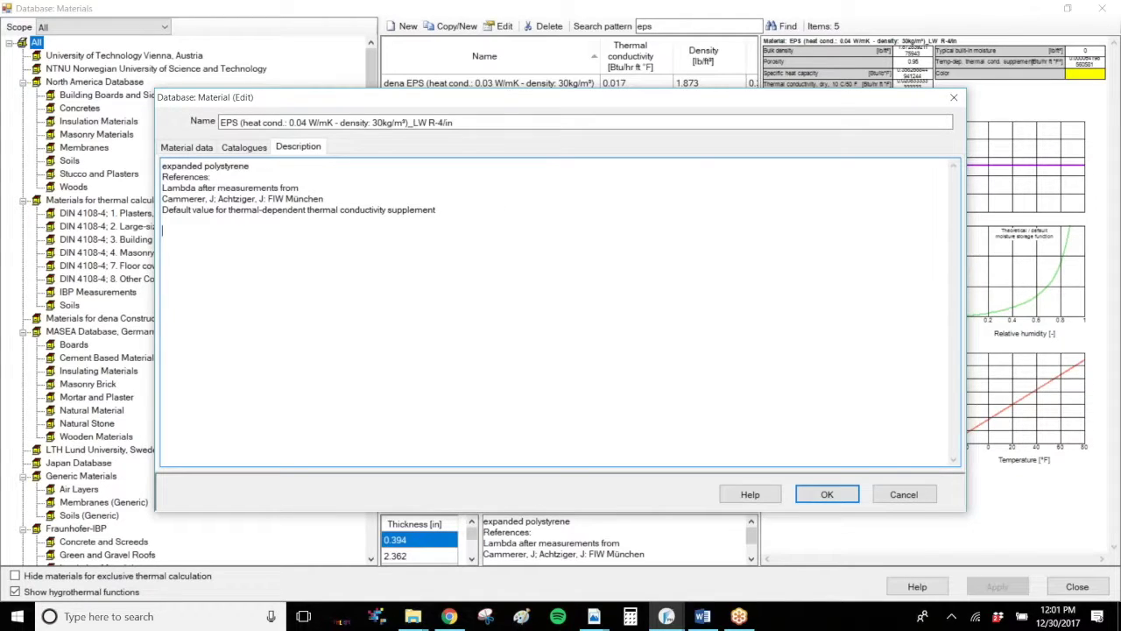
pyautogui.write('EPS R-4/in')
pyautogui.click(244, 147)
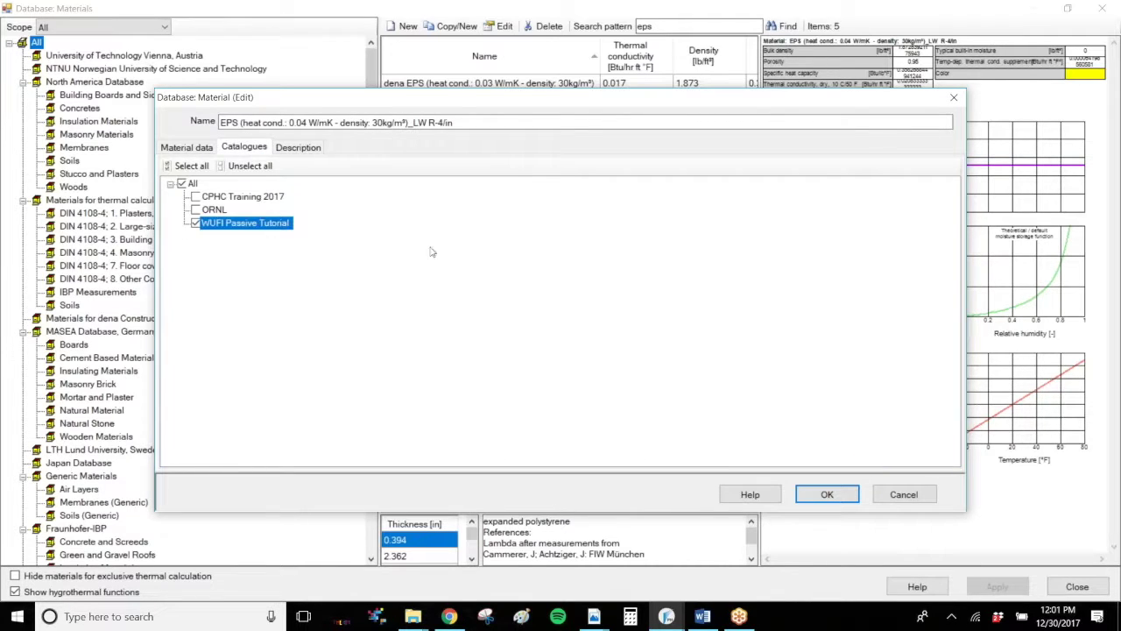
pyautogui.click(827, 494)
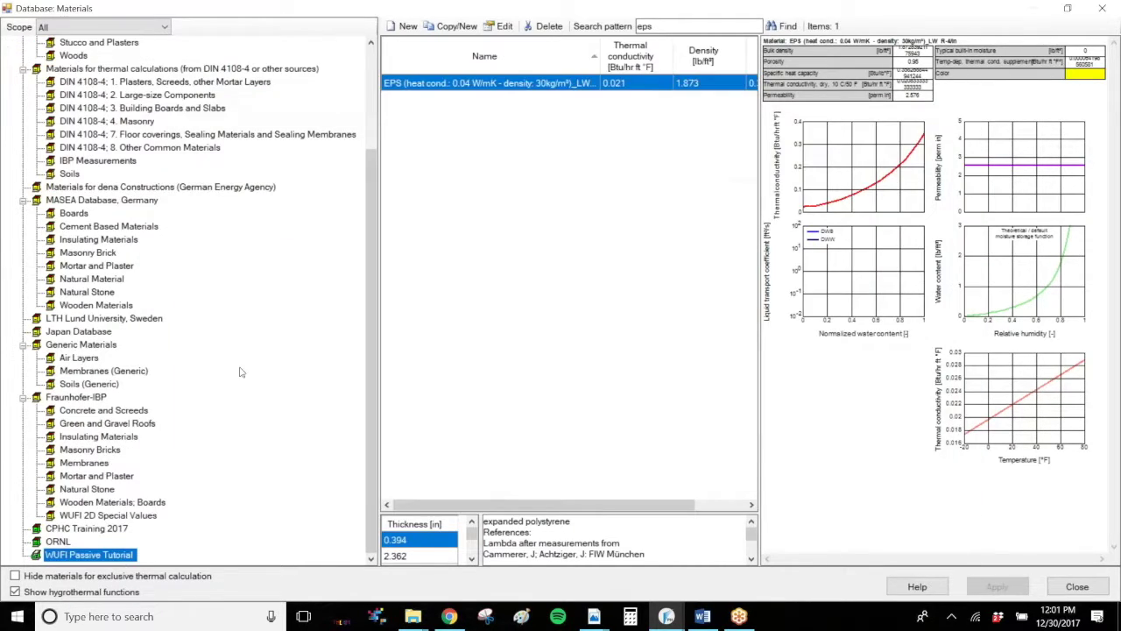
# - Set the Scope to User defined and close the Materials database
pyautogui.click(123, 27)
pyautogui.click(85, 69)
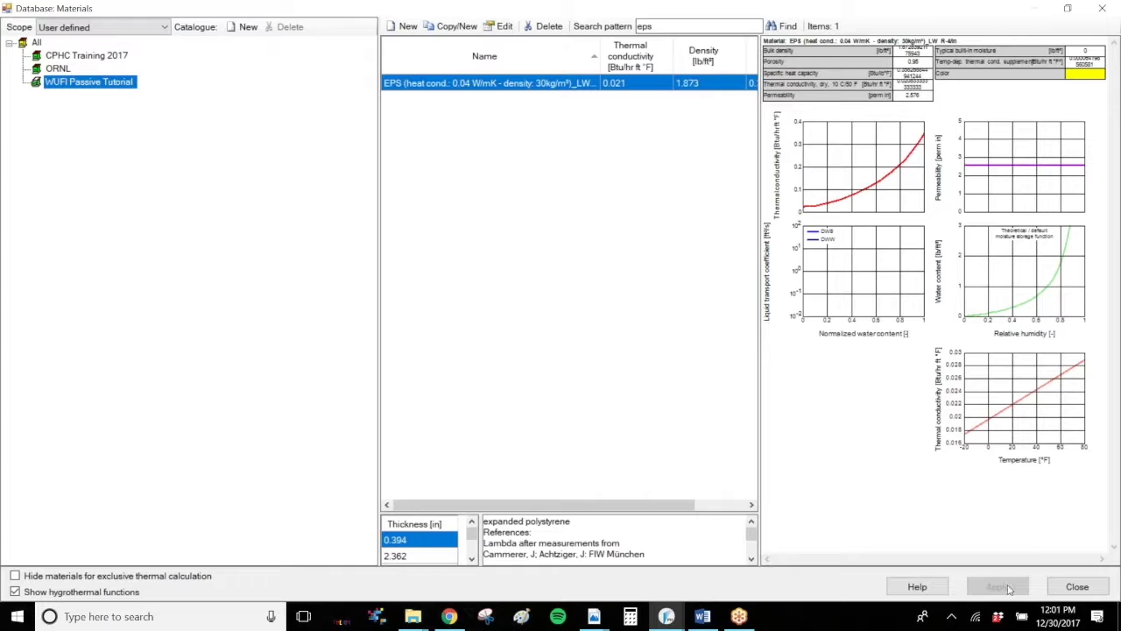
pyautogui.click(1077, 587)
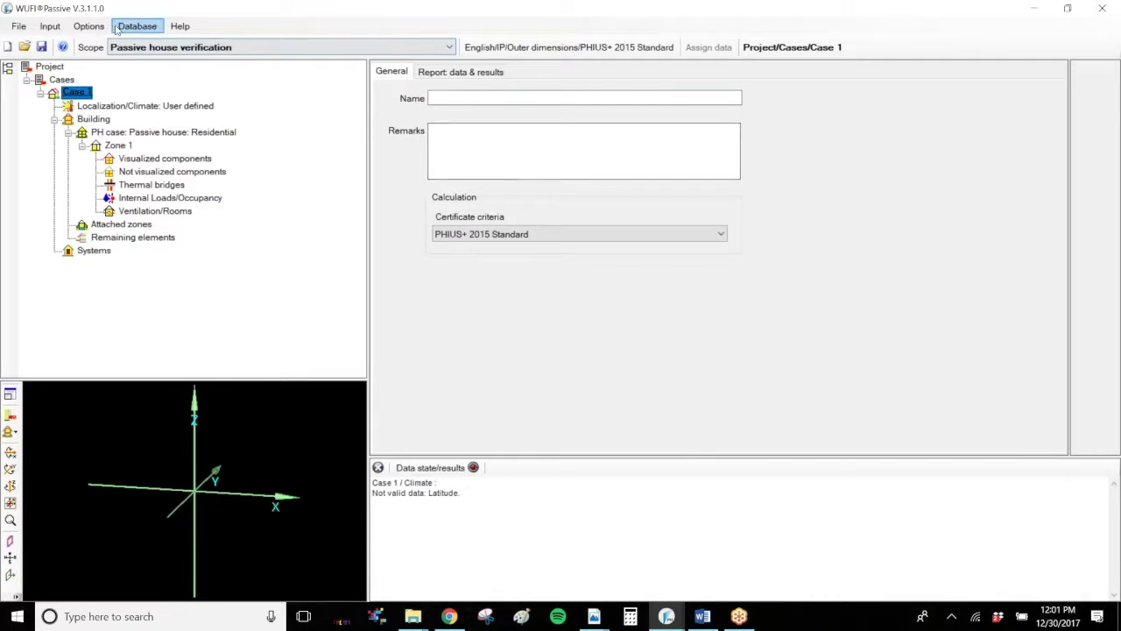
pyautogui.click(123, 27)
pyautogui.click(190, 76)
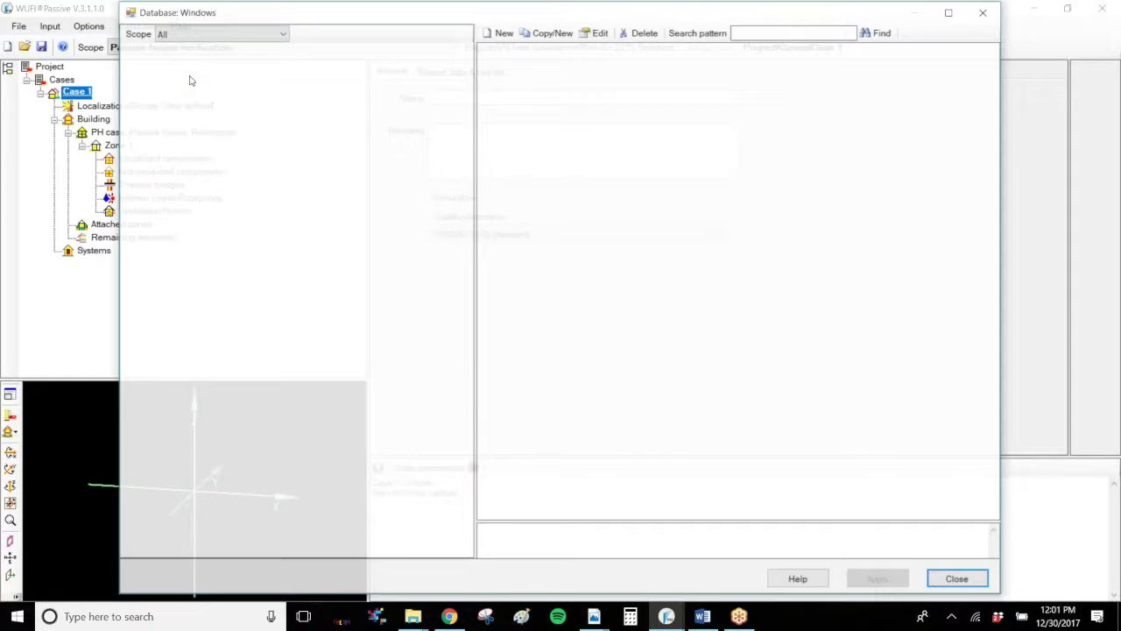
pyautogui.click(259, 35)
pyautogui.click(259, 42)
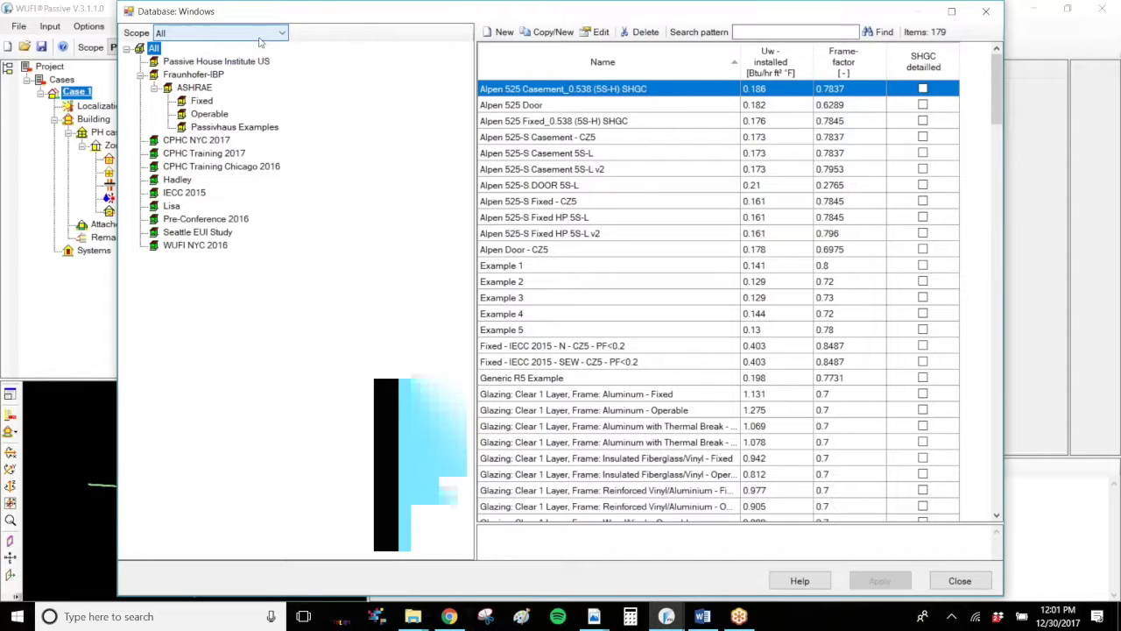
pyautogui.click(259, 37)
pyautogui.click(1011, 21)
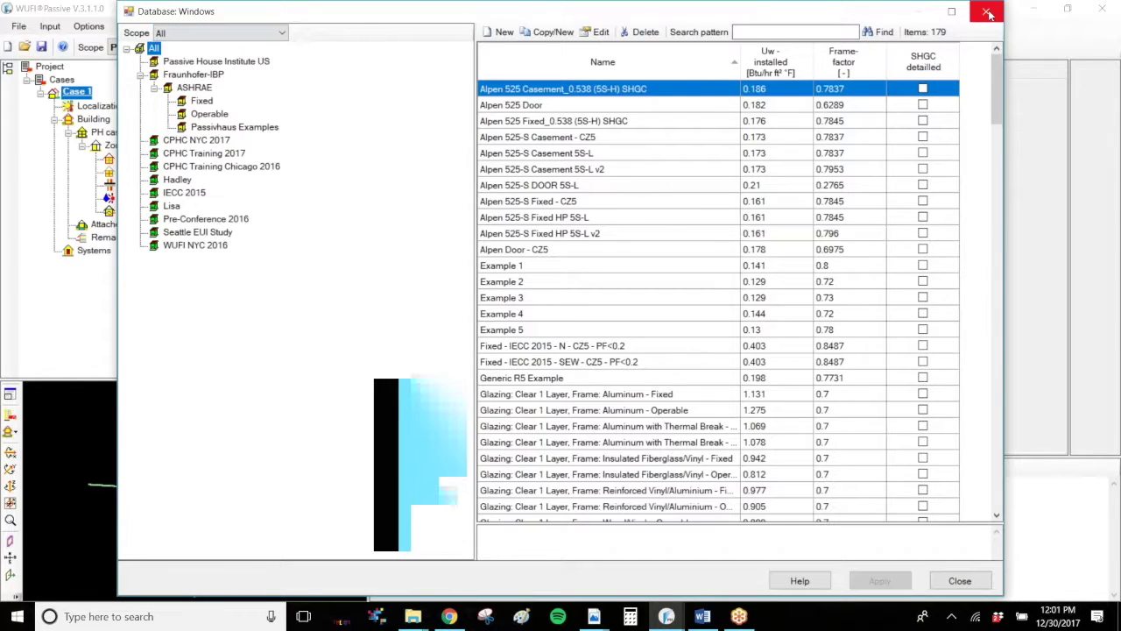
pyautogui.click(986, 11)
pyautogui.click(137, 27)
pyautogui.click(163, 56)
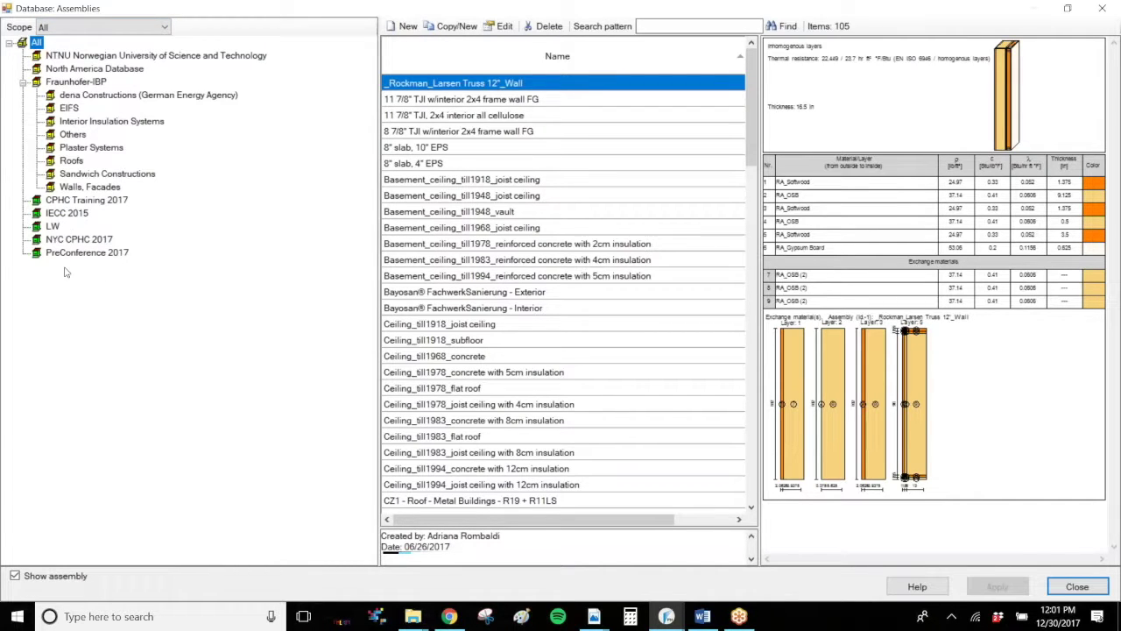
pyautogui.click(98, 30)
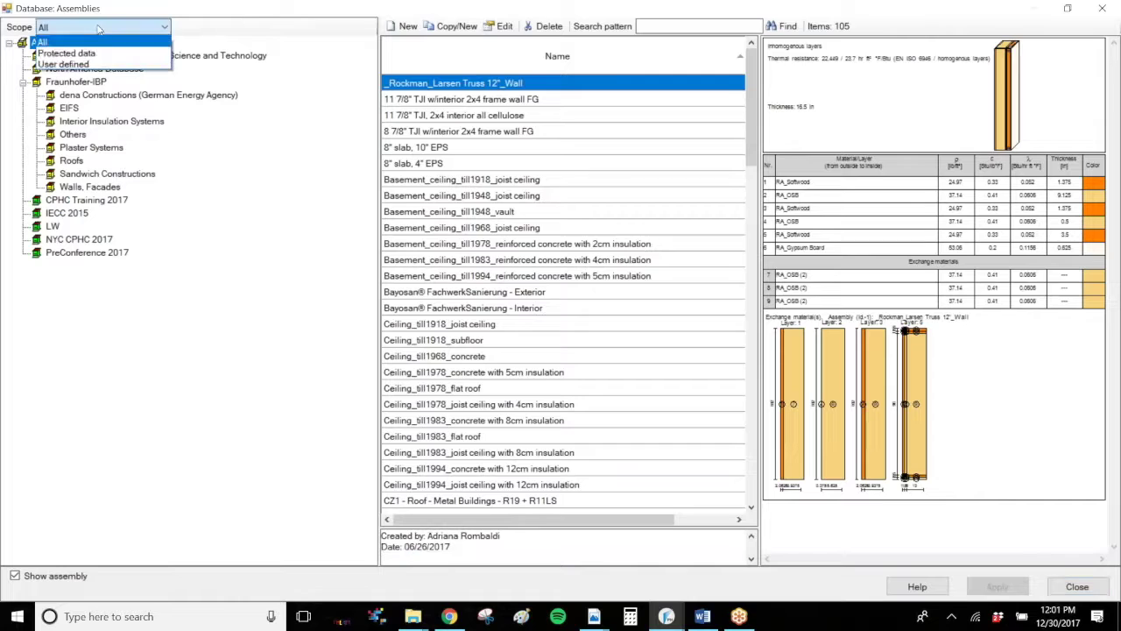
pyautogui.click(98, 30)
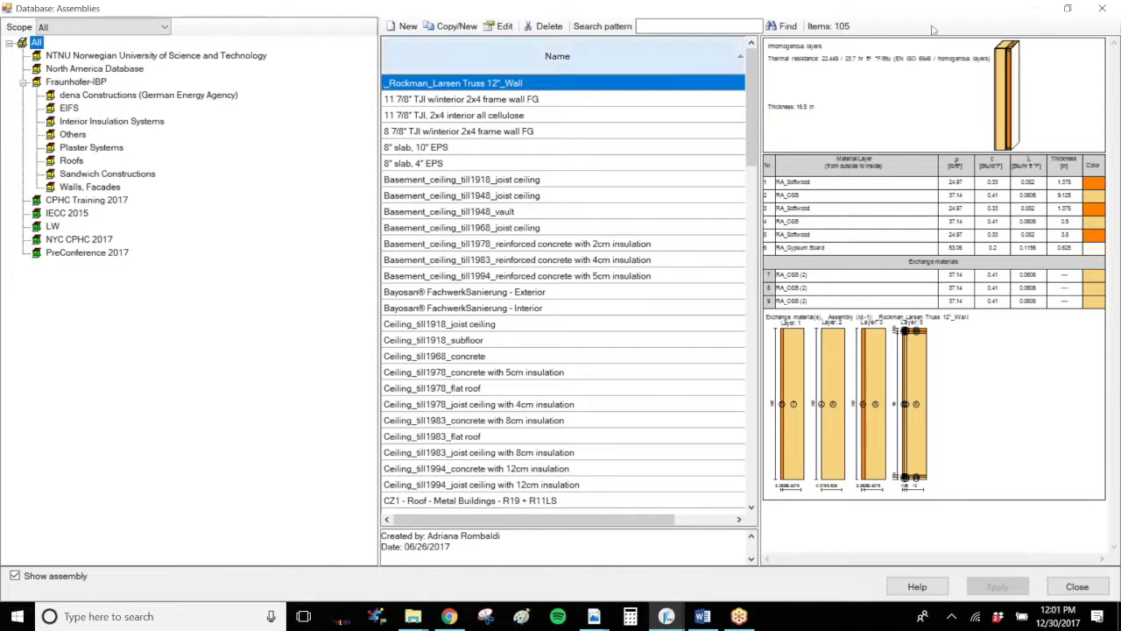
pyautogui.click(1102, 8)
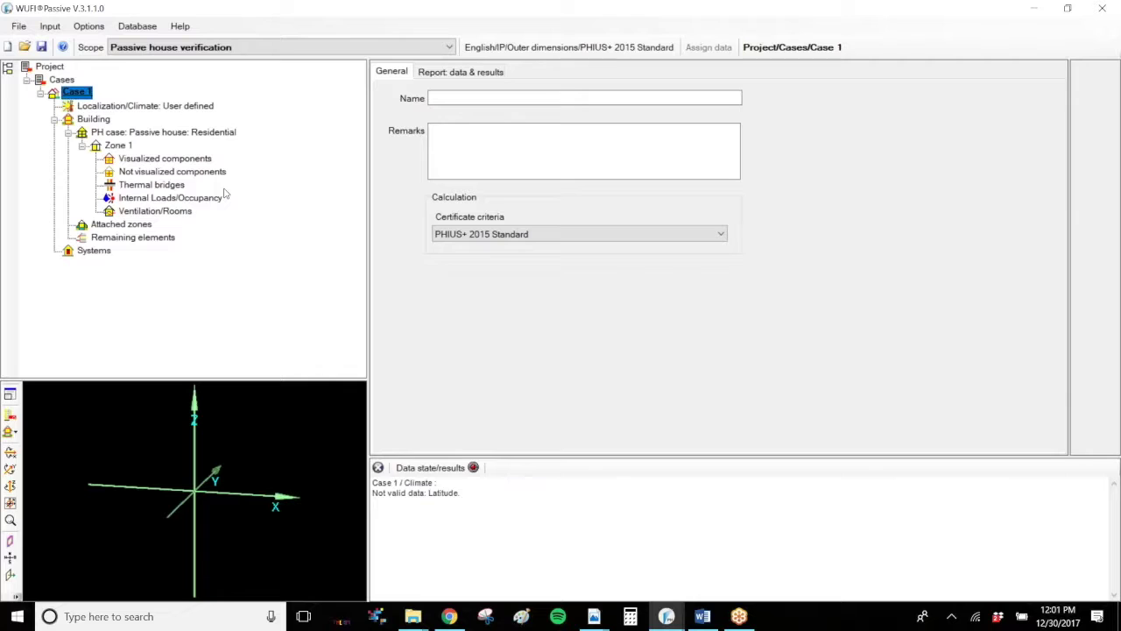
pyautogui.click(138, 26)
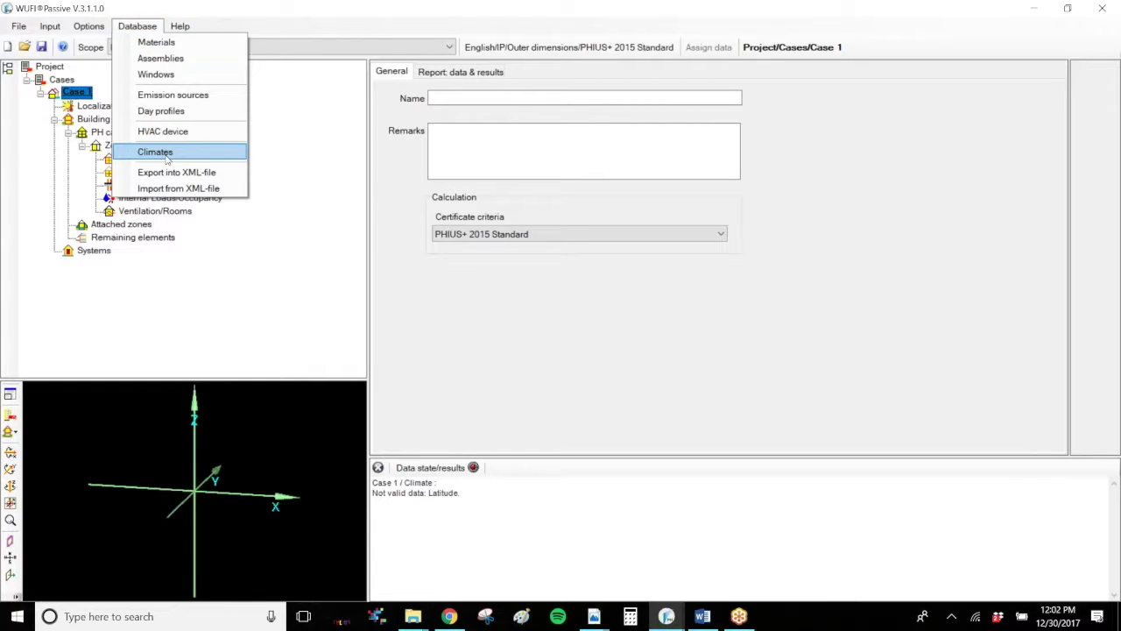
pyautogui.click(663, 611)
pyautogui.click(630, 570)
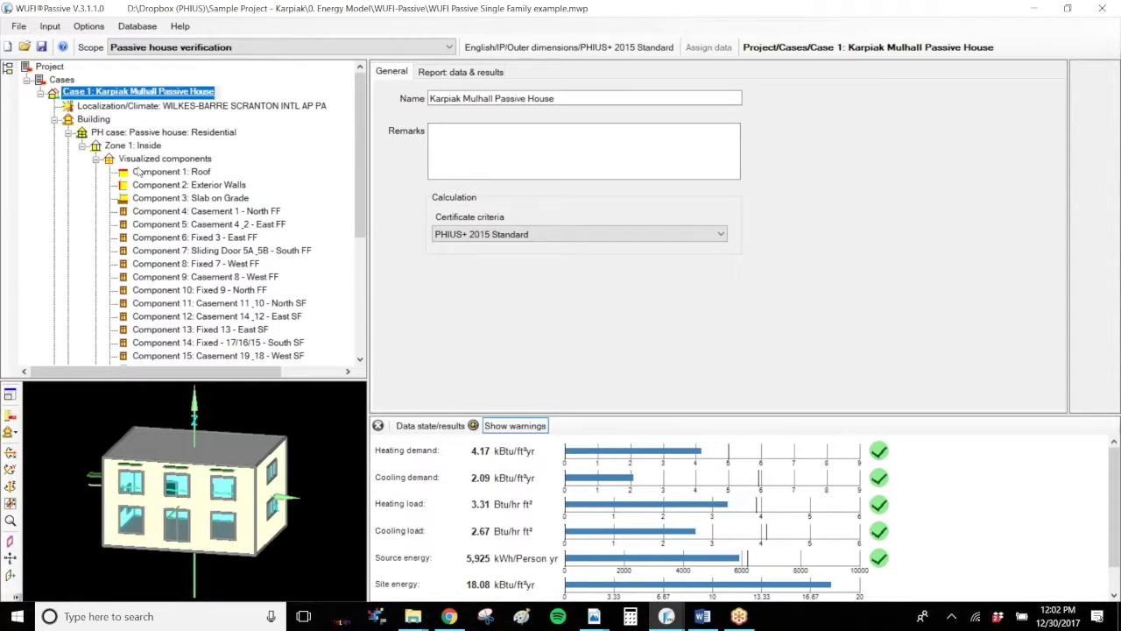
pyautogui.click(139, 171)
pyautogui.click(435, 72)
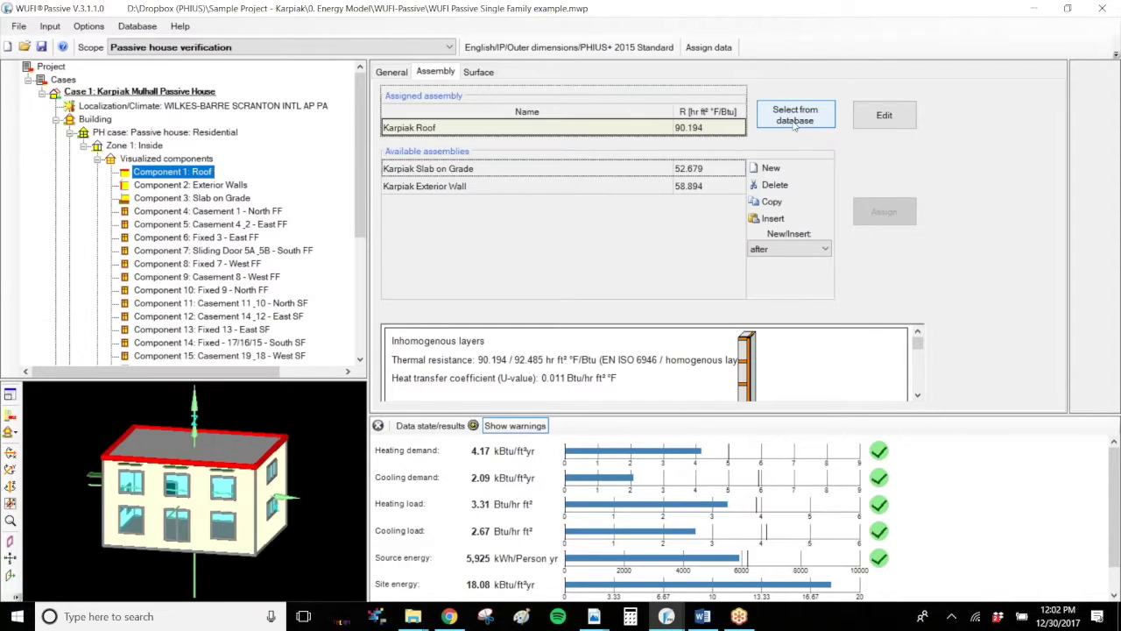
pyautogui.click(797, 121)
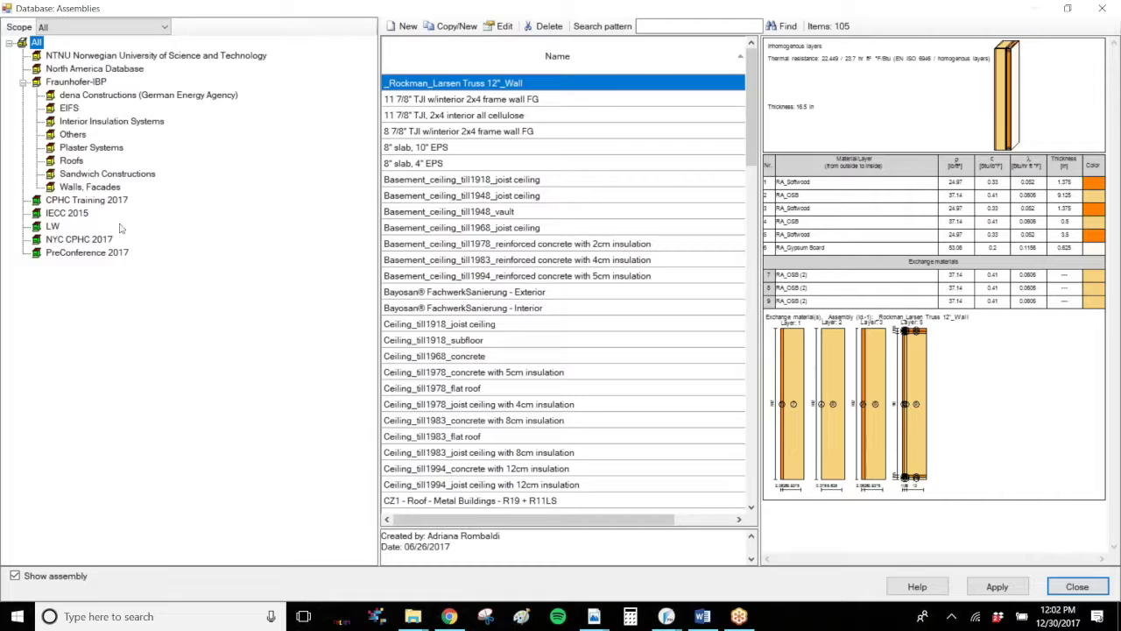
# - Browse the NYC CPHC 2017 assemblies: EPS slabs, Opaque Door R5, vented attic, TJI walls
pyautogui.click(90, 245)
pyautogui.click(425, 119)
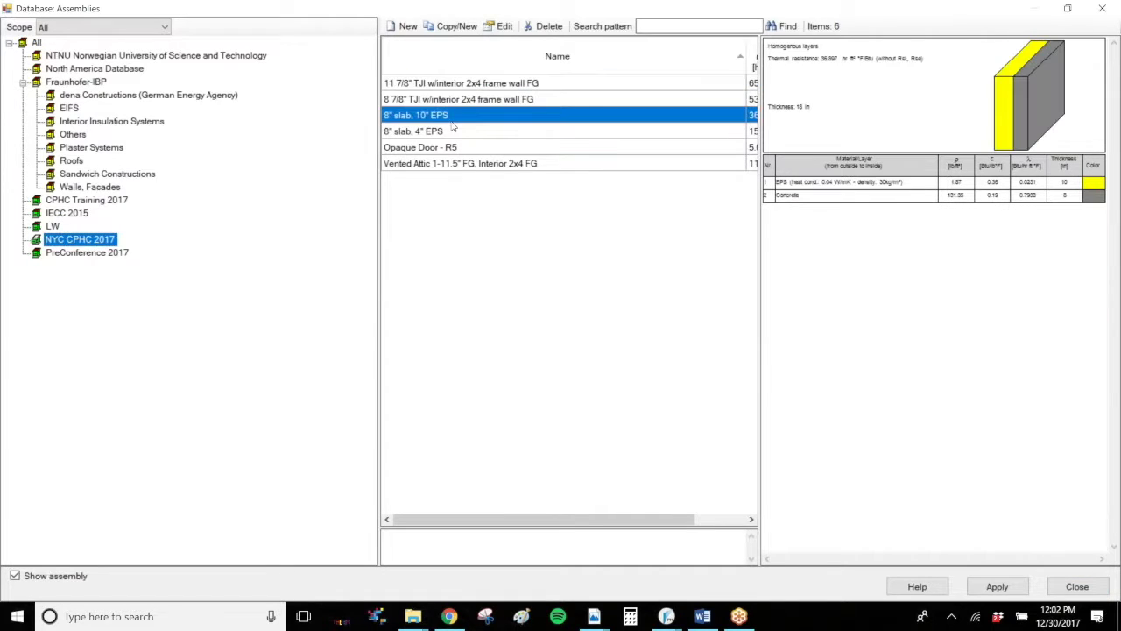
pyautogui.click(467, 134)
pyautogui.click(464, 147)
pyautogui.click(464, 163)
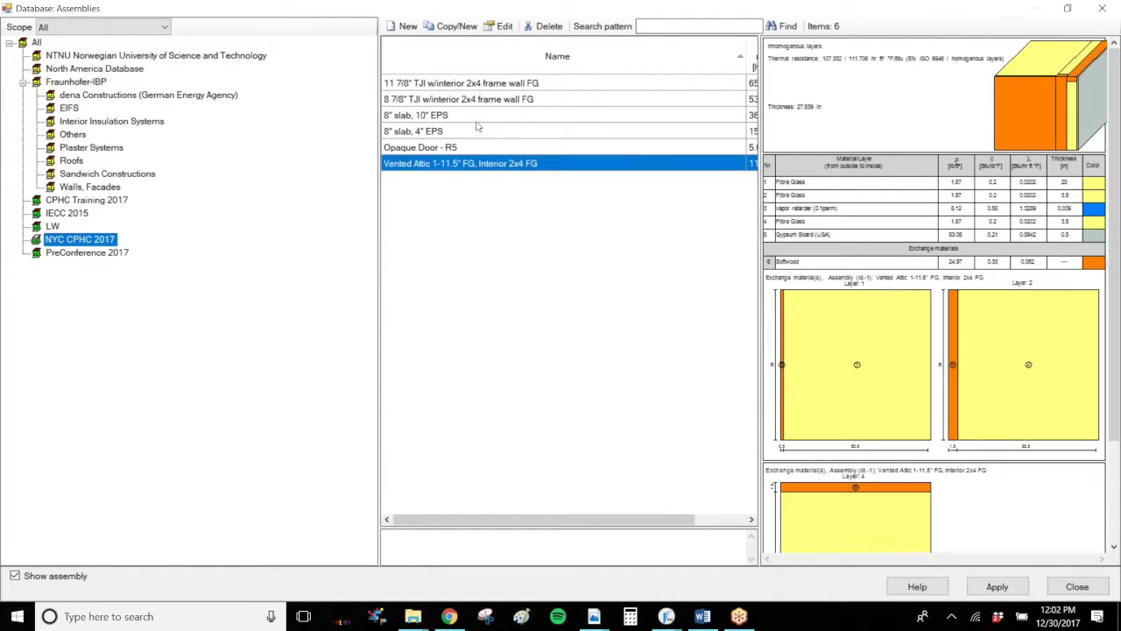
pyautogui.click(498, 100)
pyautogui.click(504, 84)
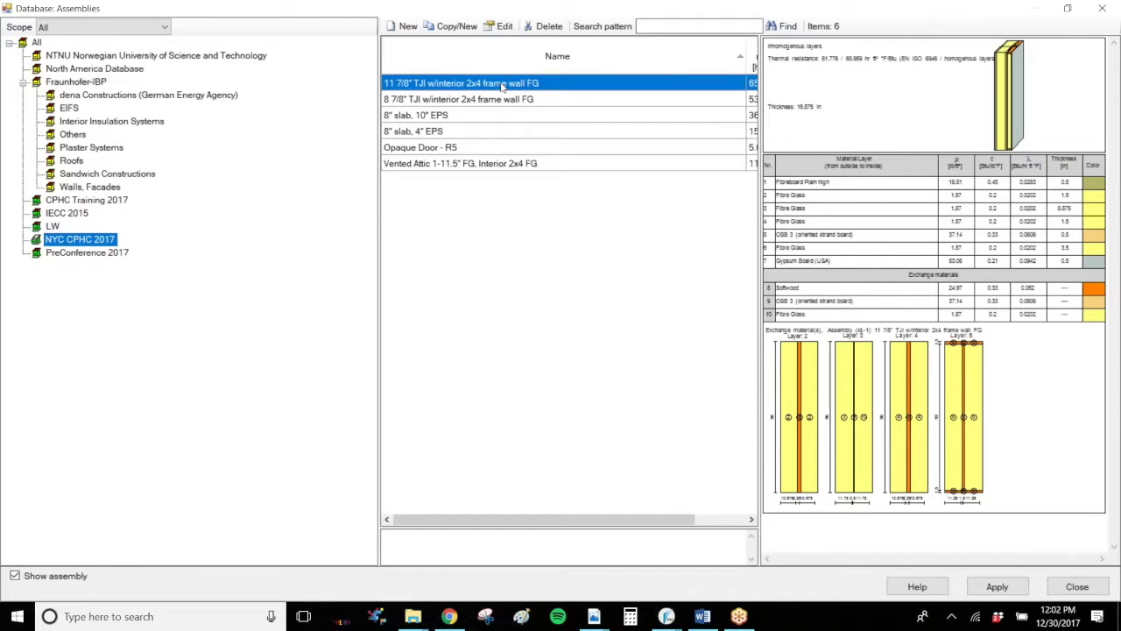